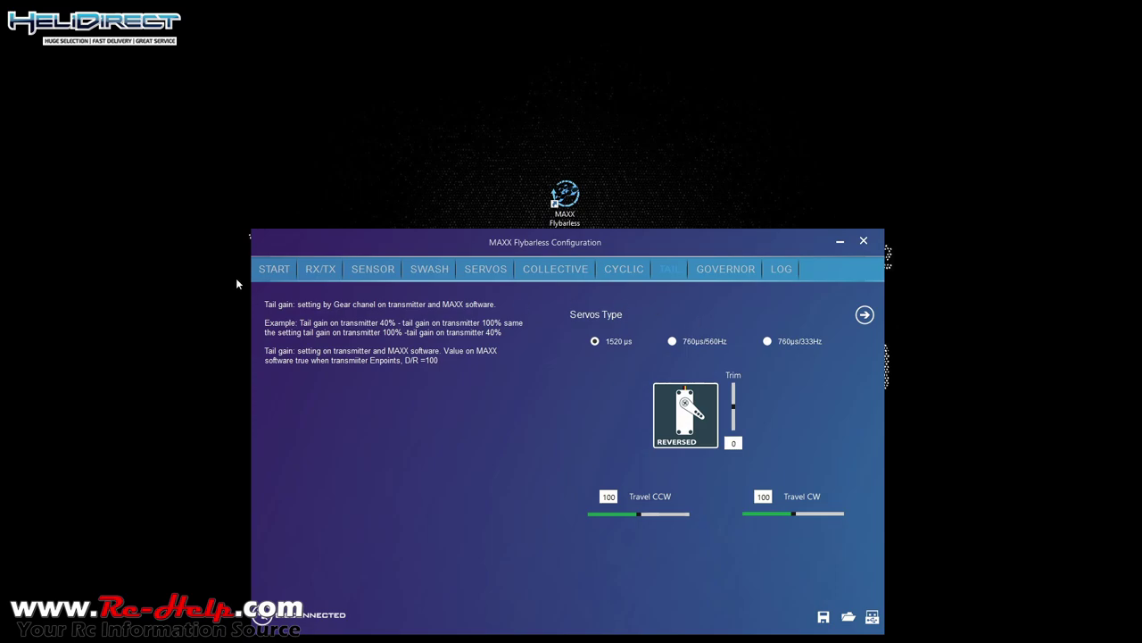
# Set the flying style to Hard 3D in the start settings
pyautogui.click(276, 269)
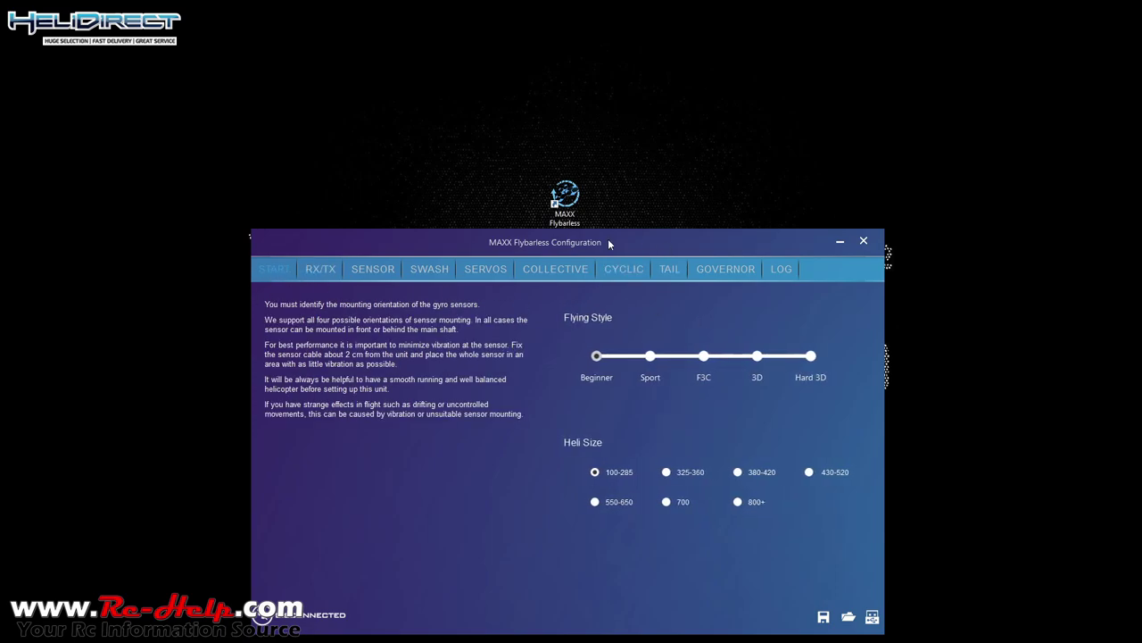
pyautogui.moveTo(574, 241); pyautogui.dragTo(573, 256)
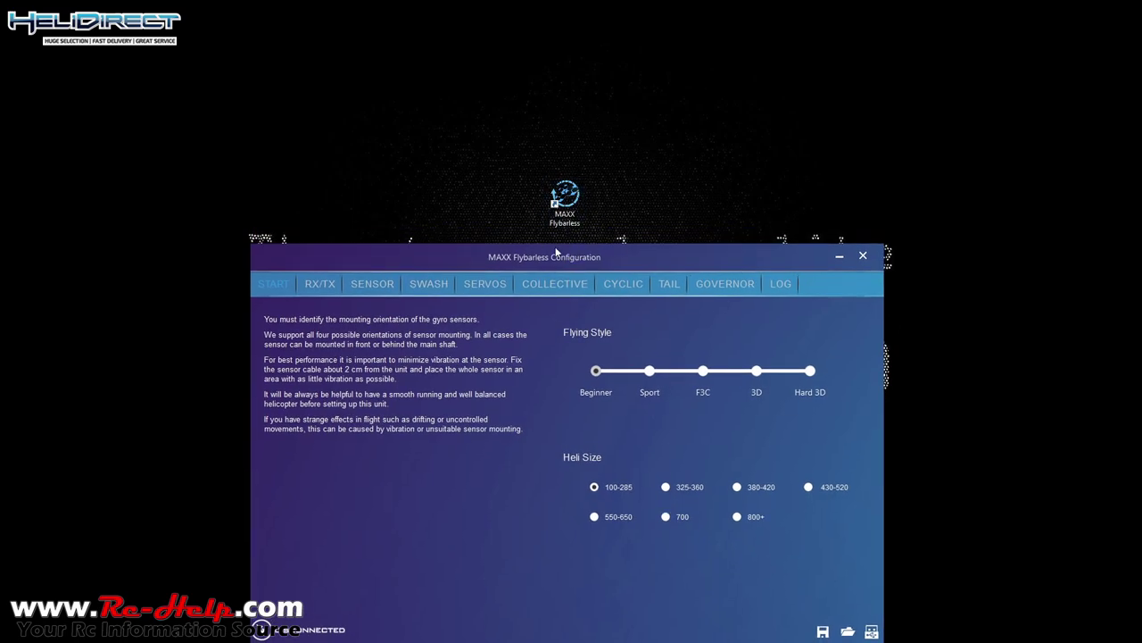
pyautogui.moveTo(563, 256); pyautogui.dragTo(572, 87)
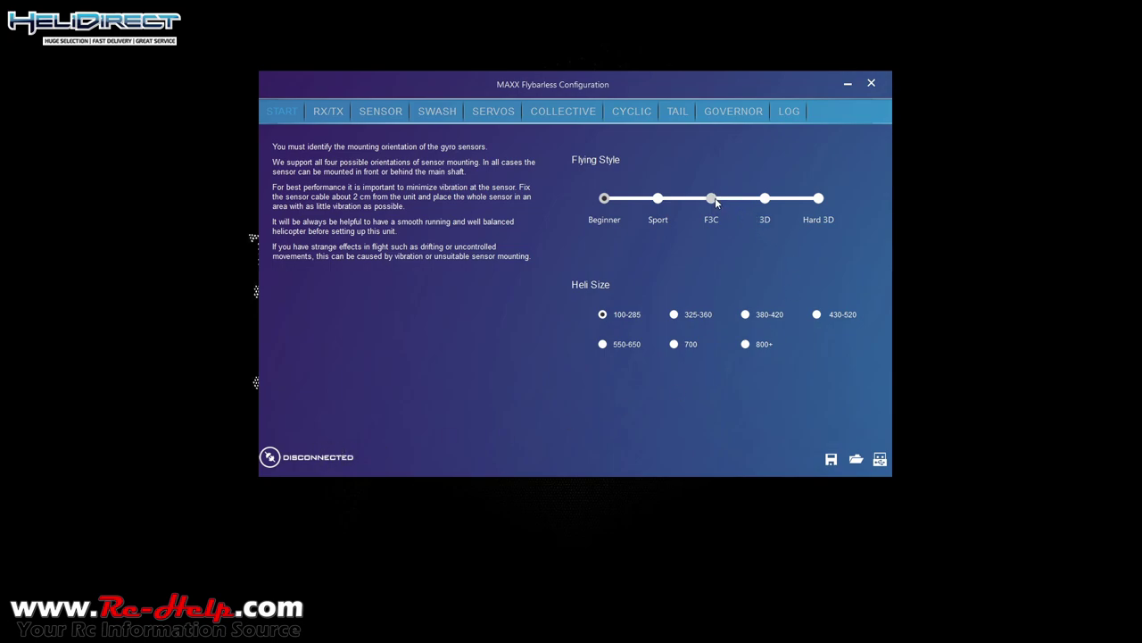
pyautogui.click(819, 198)
# Set the receiver type to DSM2/DSMX Satellite in DSM2 mode and bind the satellite to the transmitter
pyautogui.click(331, 113)
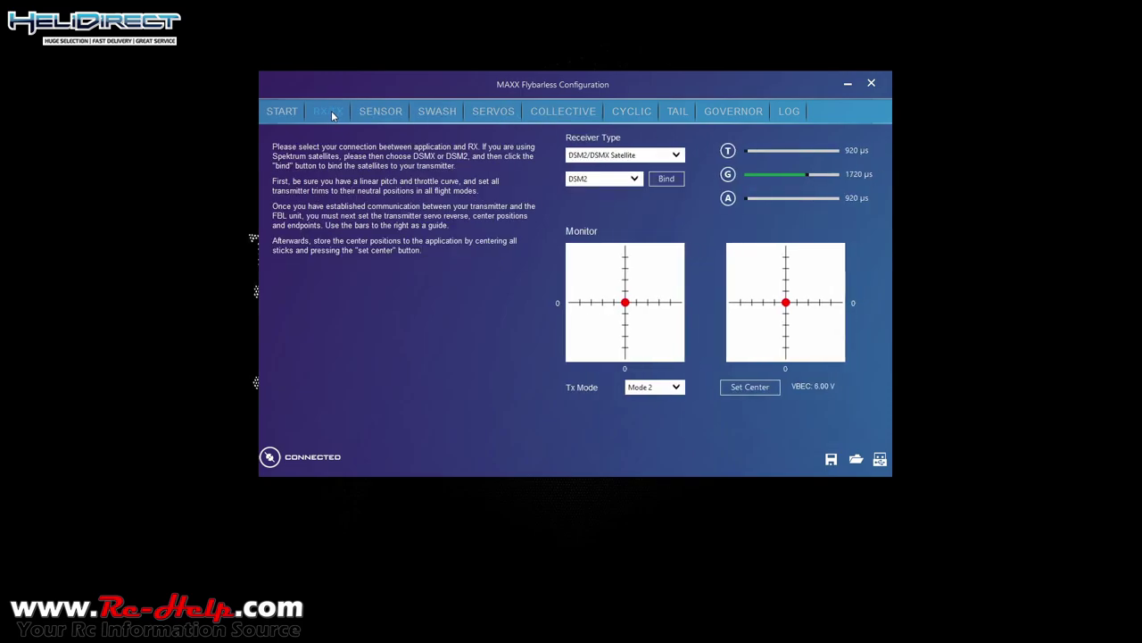
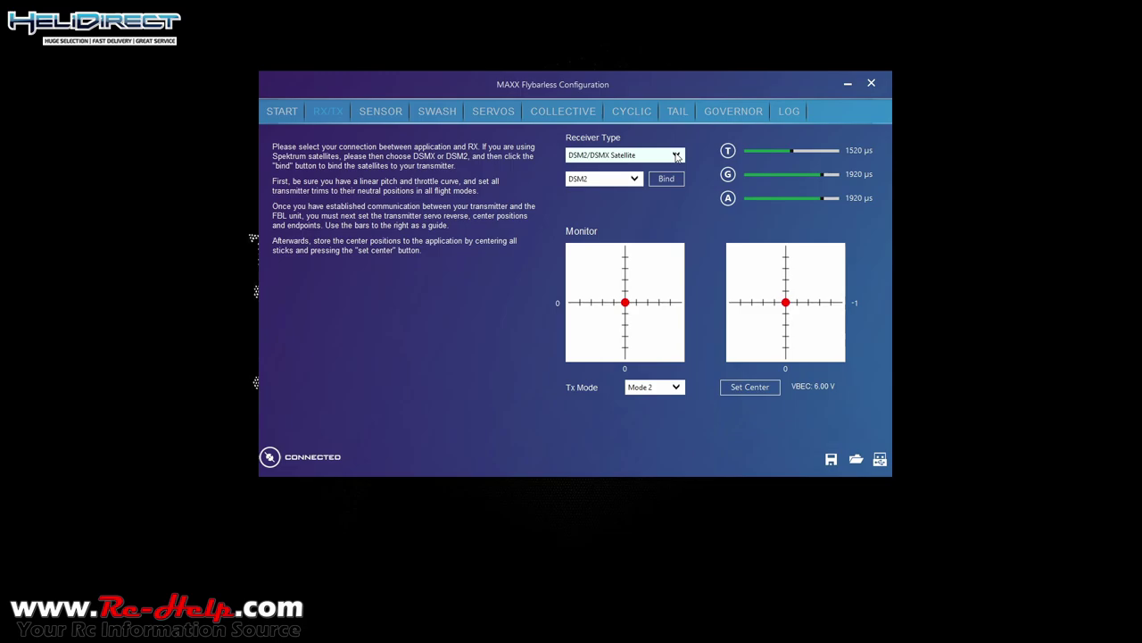
pyautogui.click(676, 157)
pyautogui.click(630, 196)
pyautogui.click(633, 179)
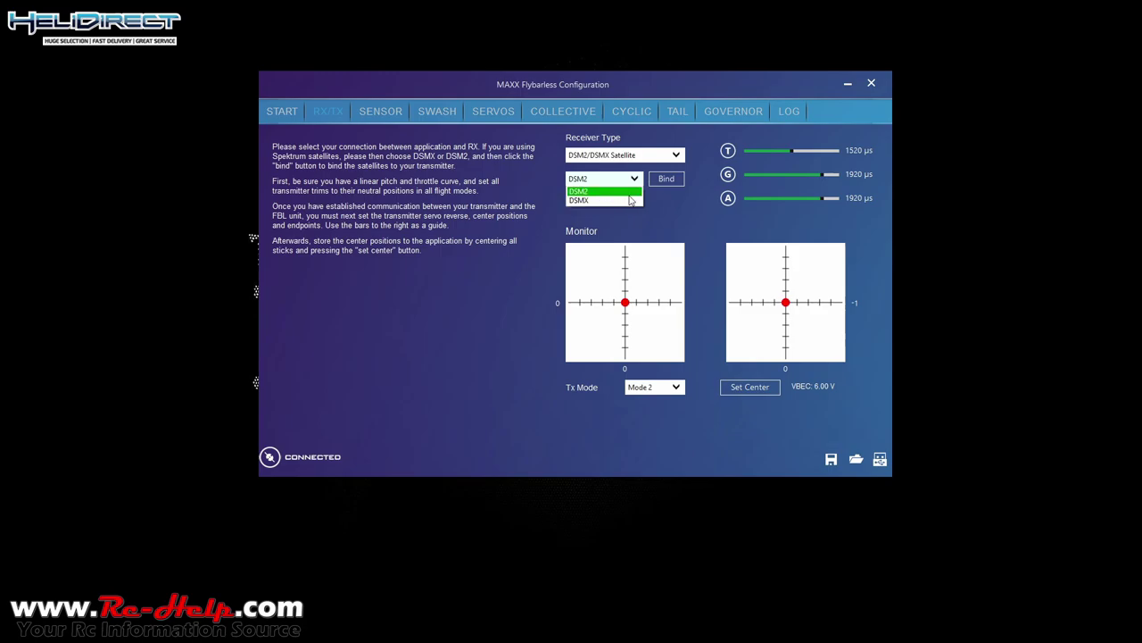
pyautogui.click(631, 193)
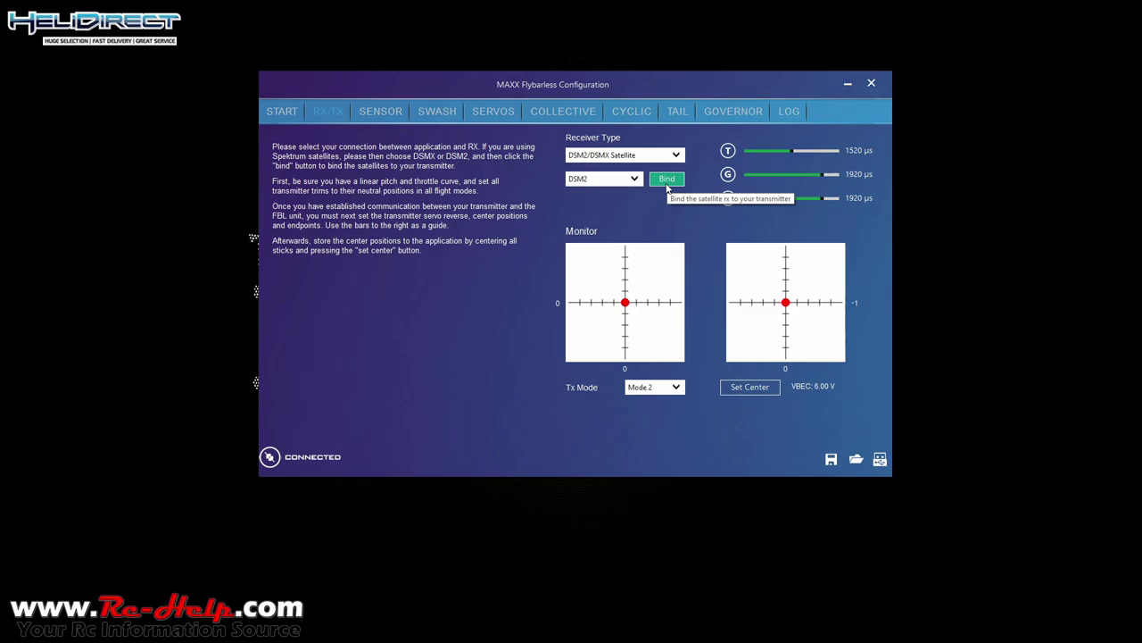
pyautogui.click(669, 182)
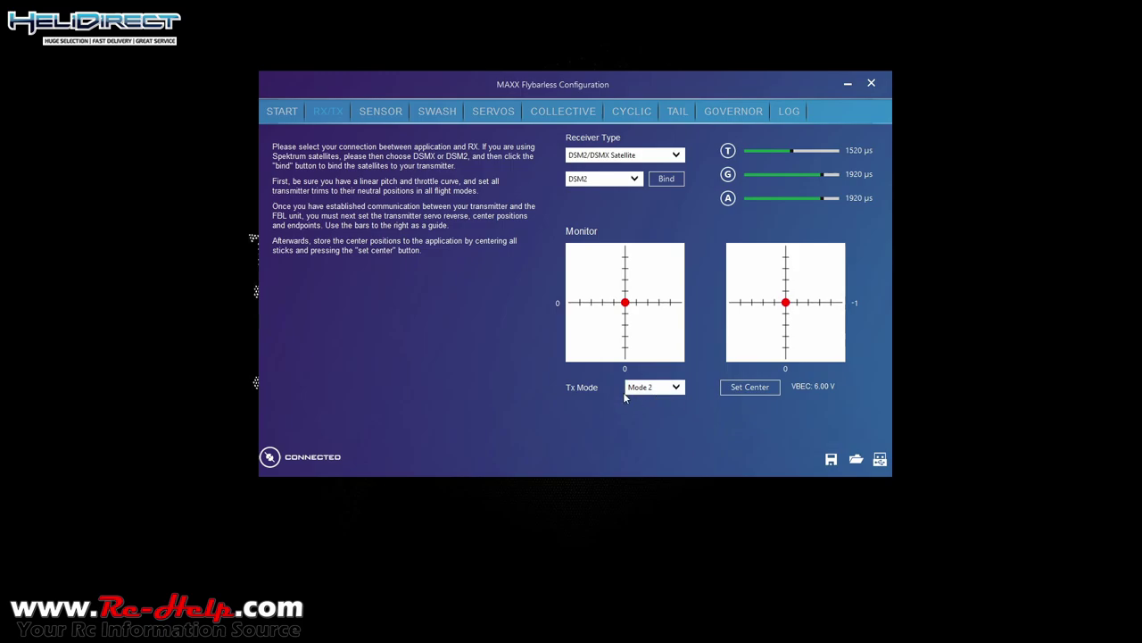
# Store the center positions of the transmitter sticks for the receiver setup
pyautogui.click(760, 390)
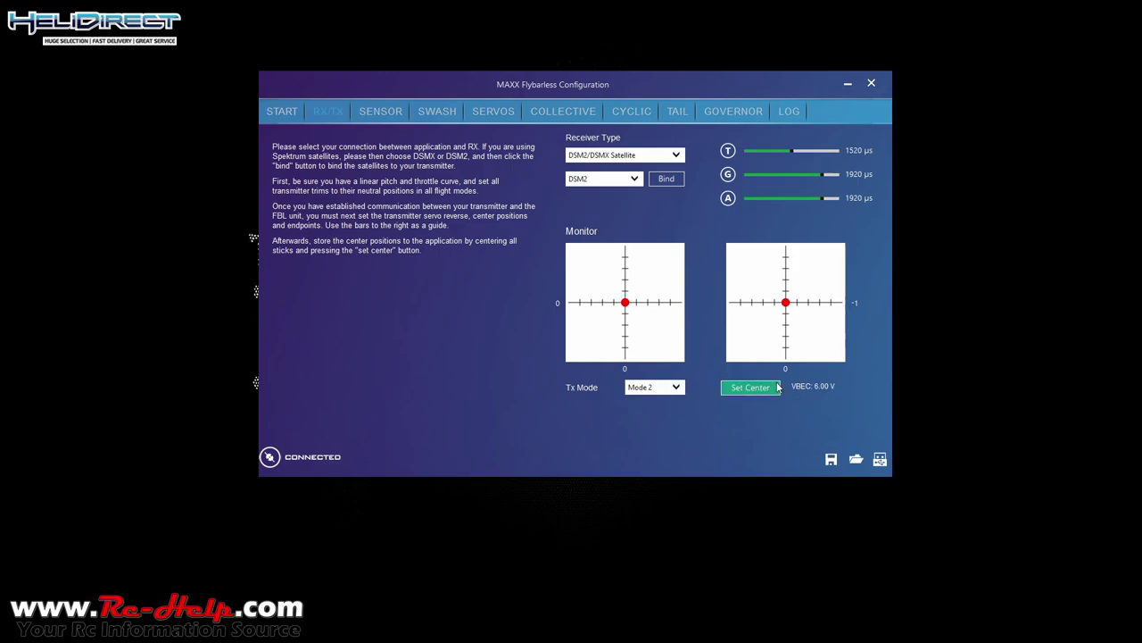
pyautogui.click(769, 393)
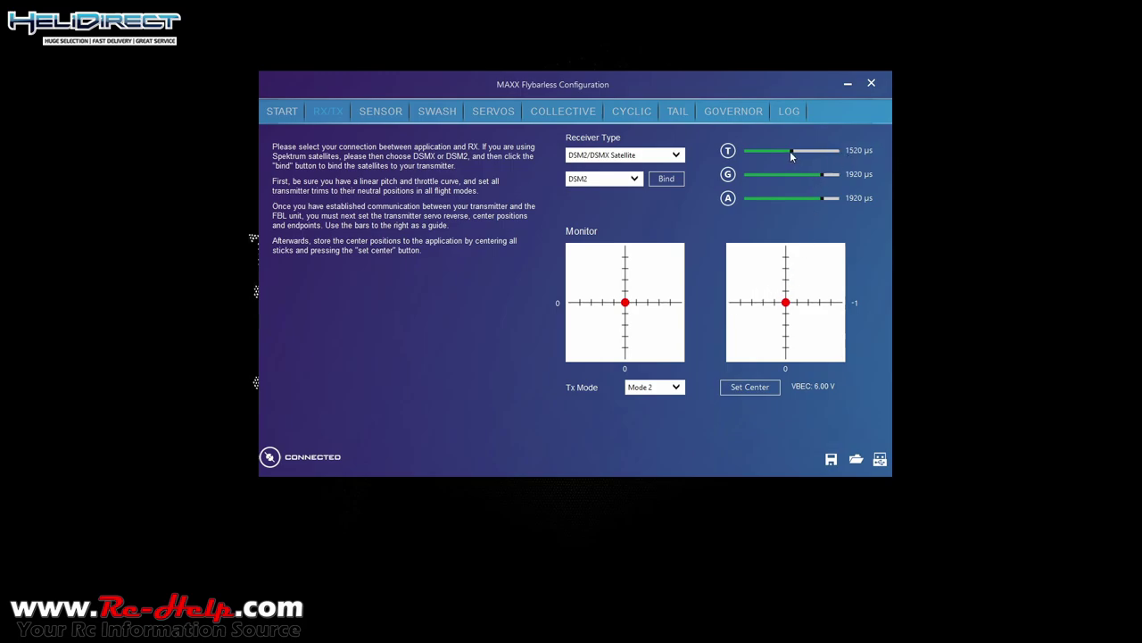
# Review the sensor mounting orientation, the swash settings and the collective direction and travel settings
pyautogui.click(378, 111)
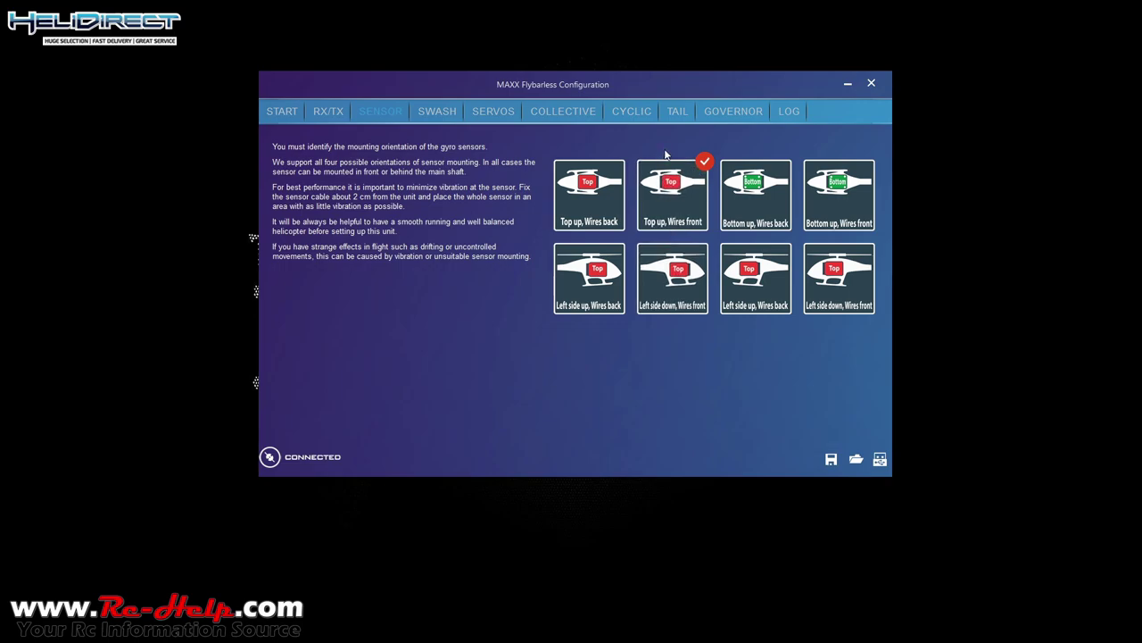
pyautogui.click(437, 115)
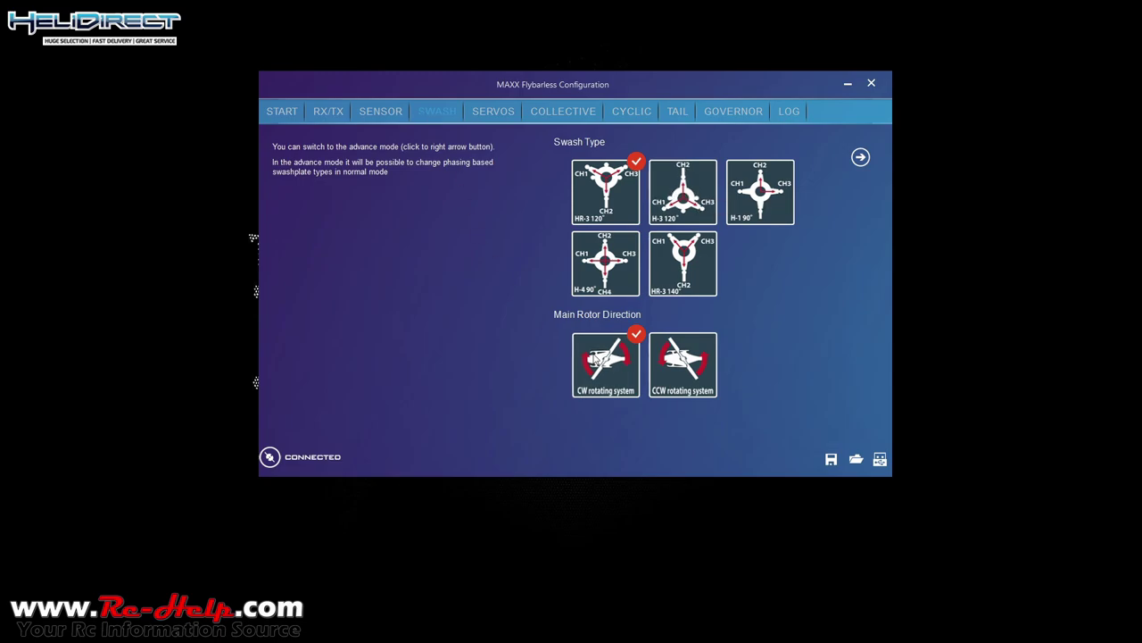
pyautogui.click(551, 112)
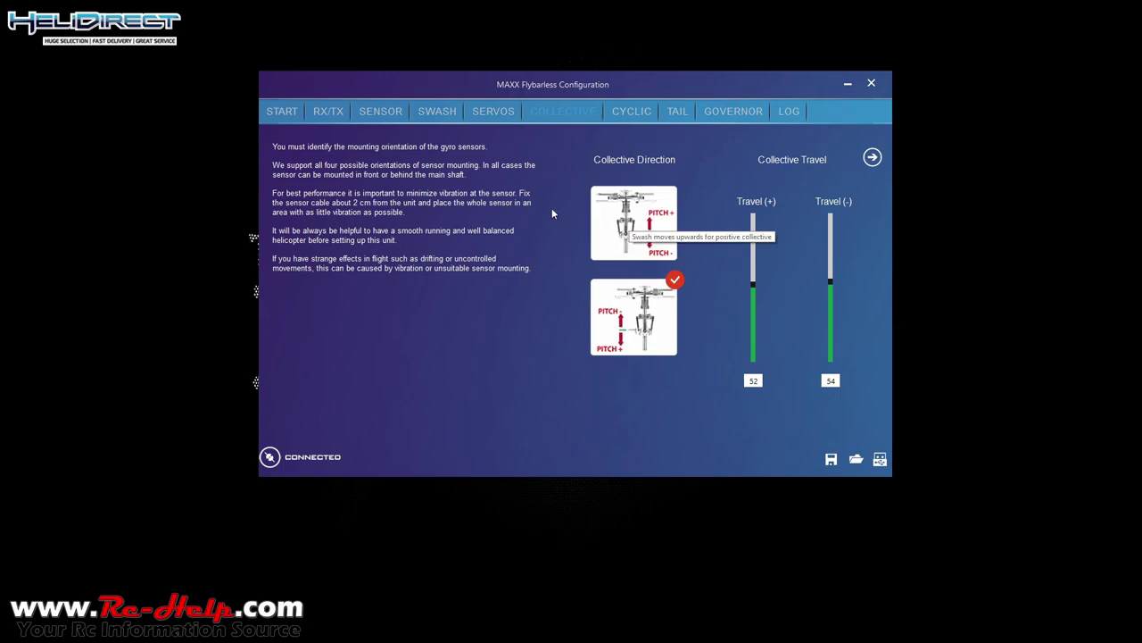
# In the swash settings, change the swashplate type to H-3 120° and return it to HR-3 120°
pyautogui.click(435, 114)
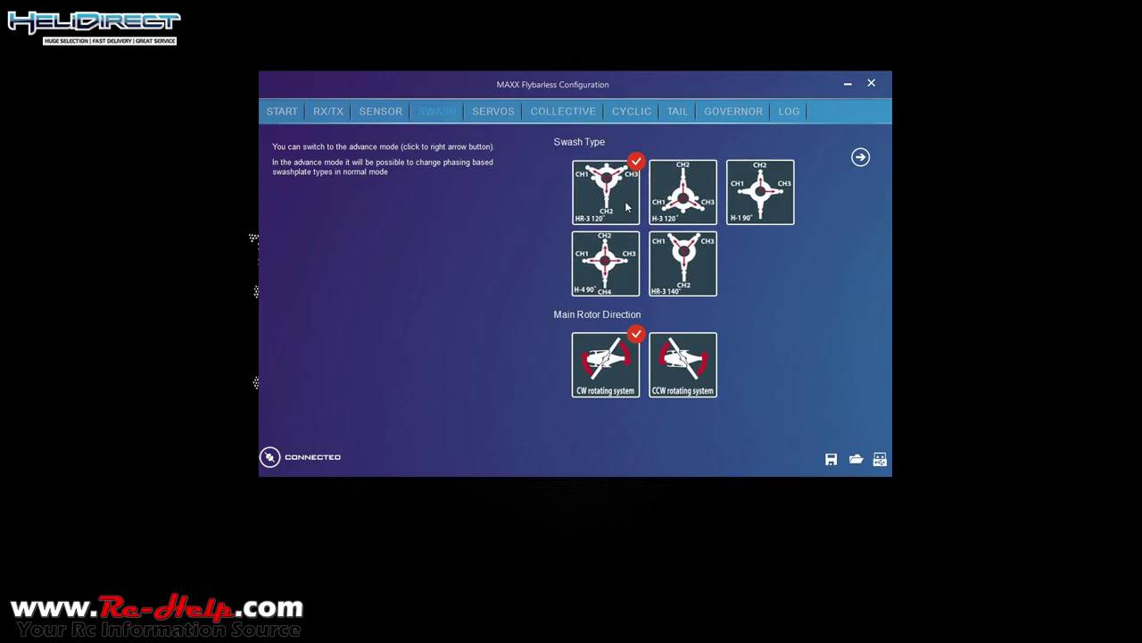
pyautogui.click(683, 196)
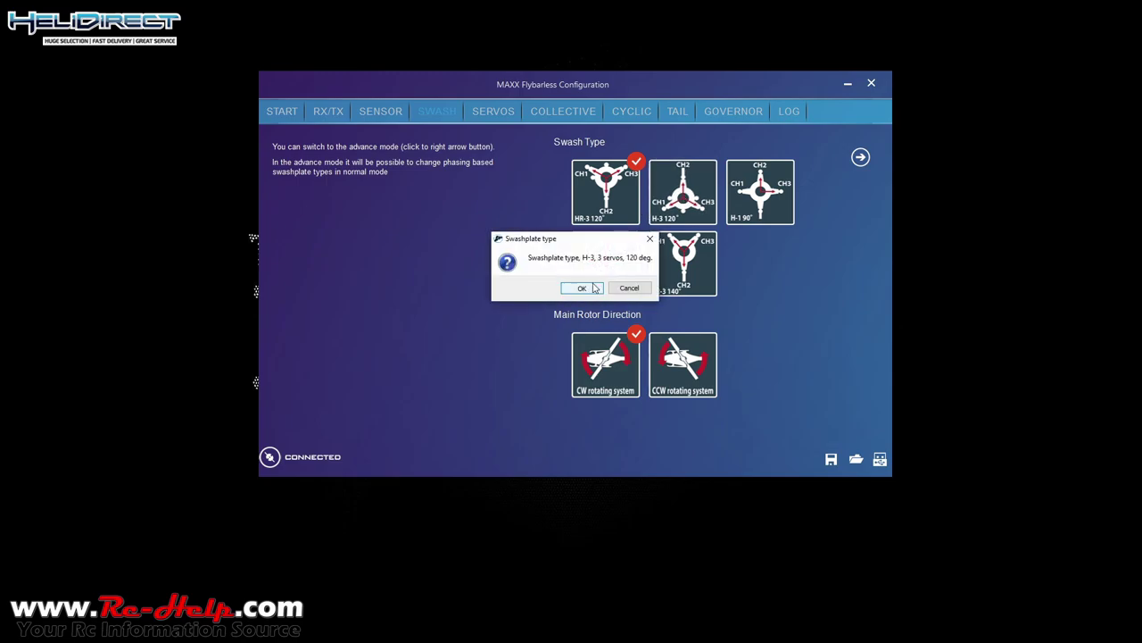
pyautogui.click(590, 287)
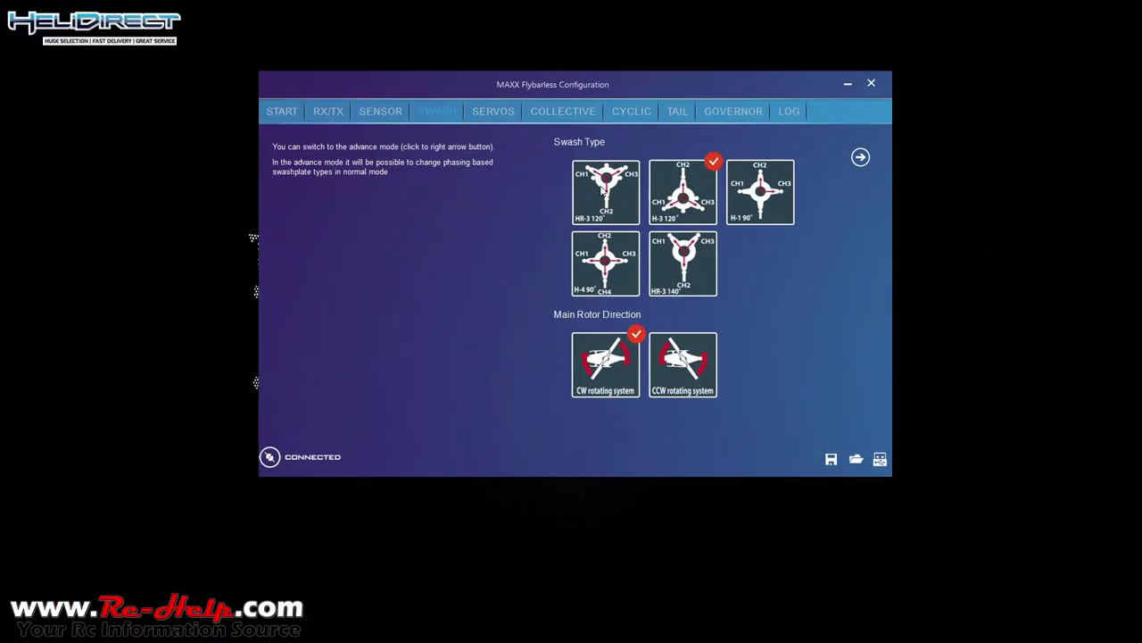
pyautogui.click(603, 188)
pyautogui.click(578, 288)
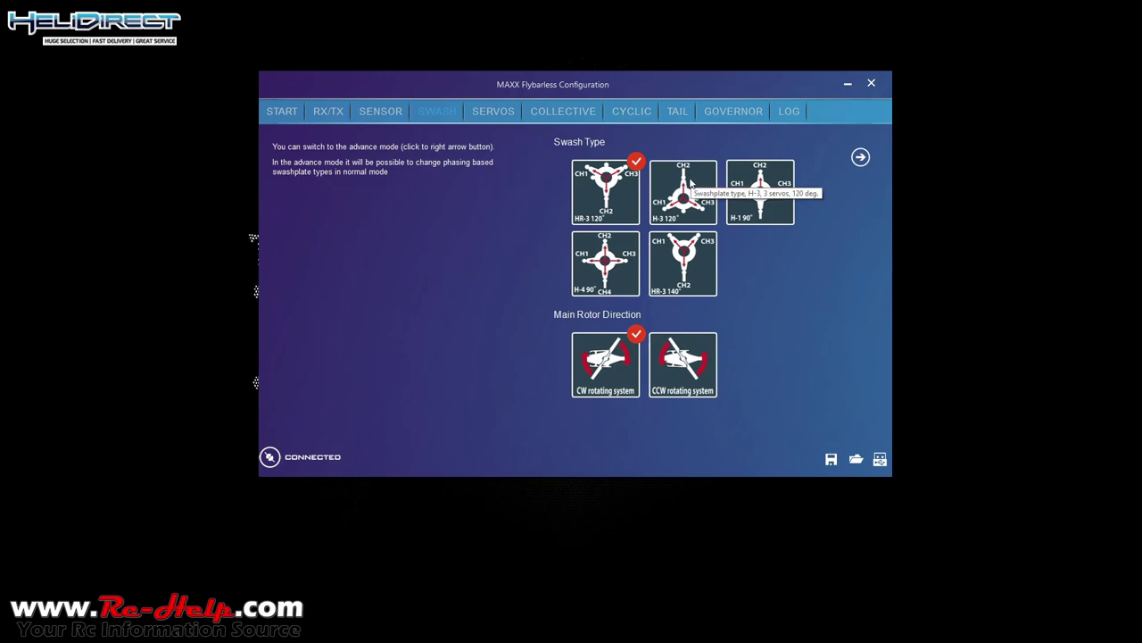
# In the advanced swash mode, rotate the phasing until the Ch1, Ch2 and Ch3 angles are 285, 165 and 45
pyautogui.click(859, 158)
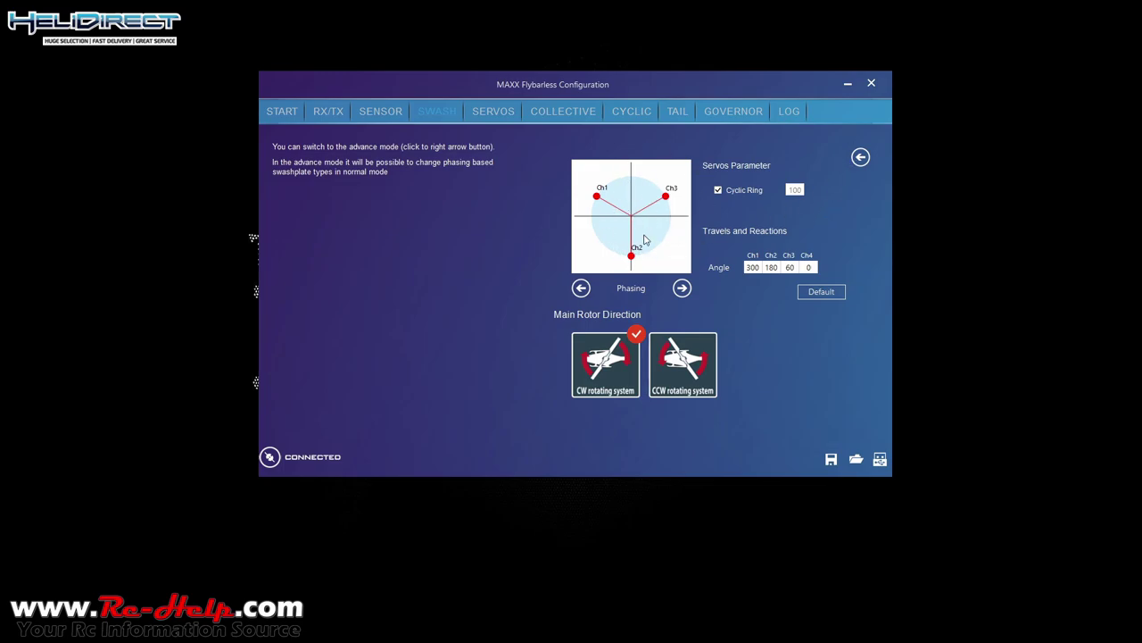
pyautogui.moveTo(644, 240); pyautogui.dragTo(622, 298)
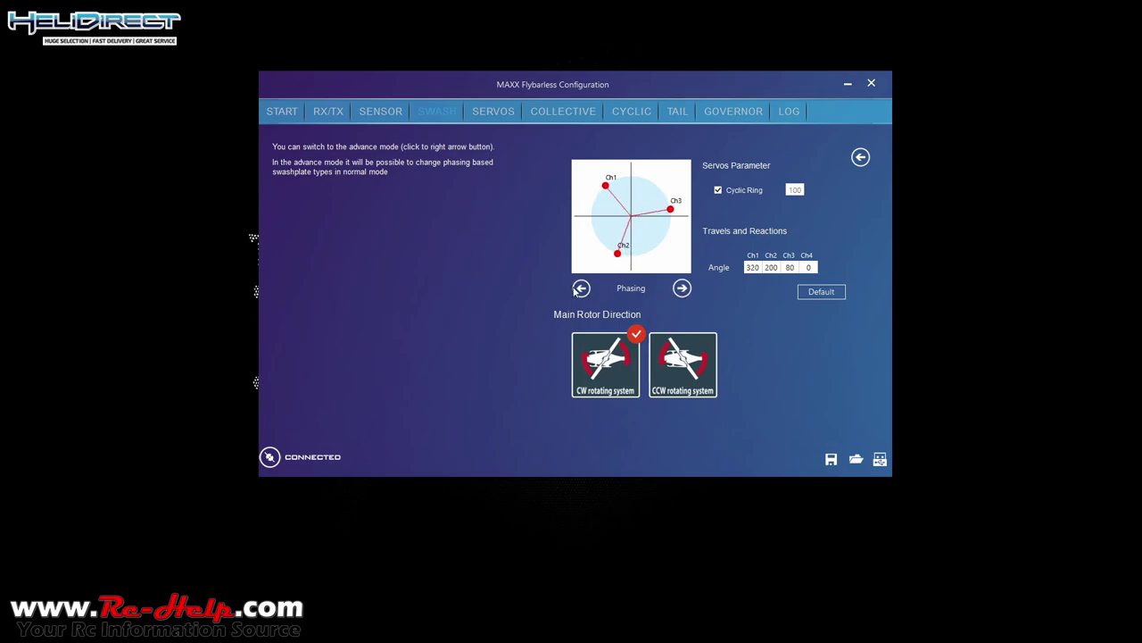
pyautogui.click(581, 287)
pyautogui.click(581, 288)
pyautogui.click(581, 287)
pyautogui.click(581, 287)
pyautogui.click(581, 287)
pyautogui.click(581, 287)
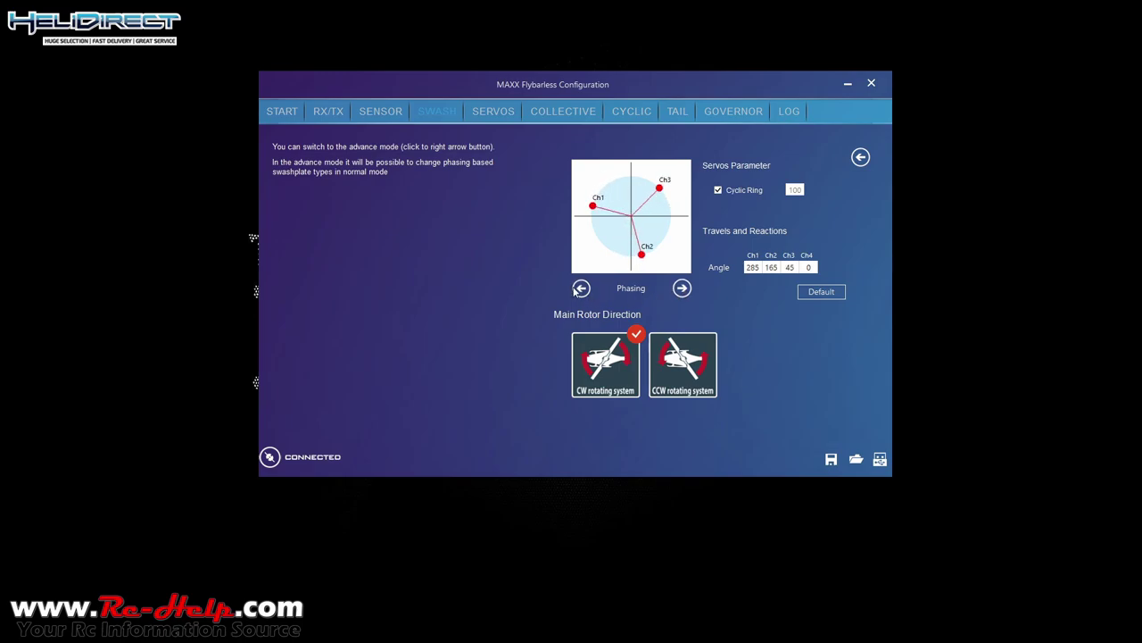
# Rotate the swash phasing back to angles of 300, 180 and 60, and return to the normal swash mode
pyautogui.click(682, 287)
pyautogui.click(682, 287)
pyautogui.click(682, 287)
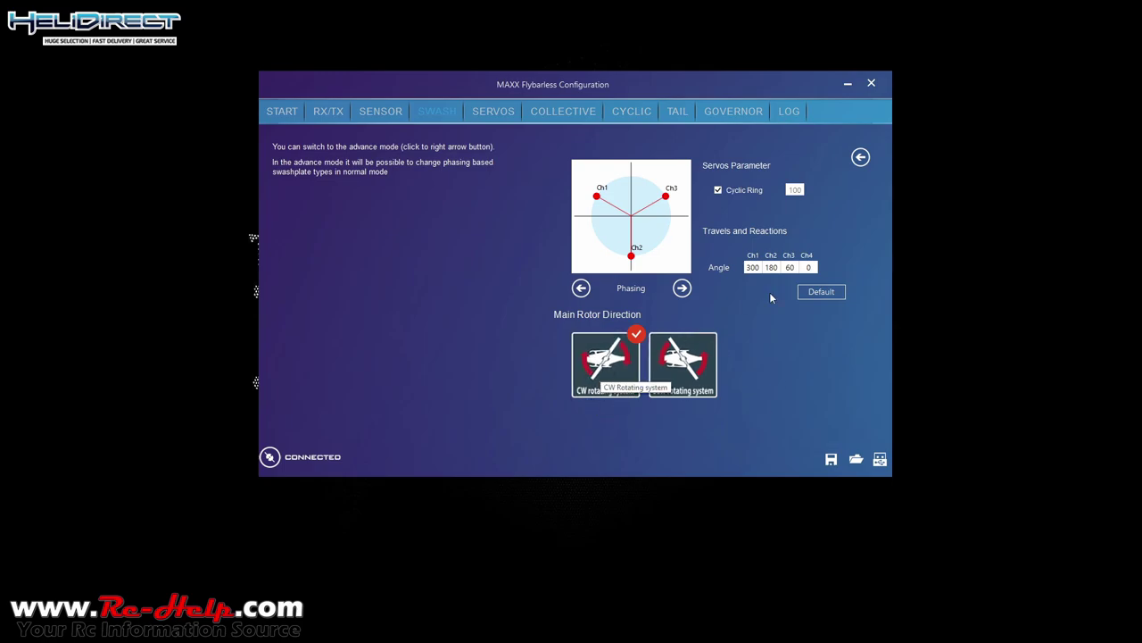
pyautogui.click(859, 158)
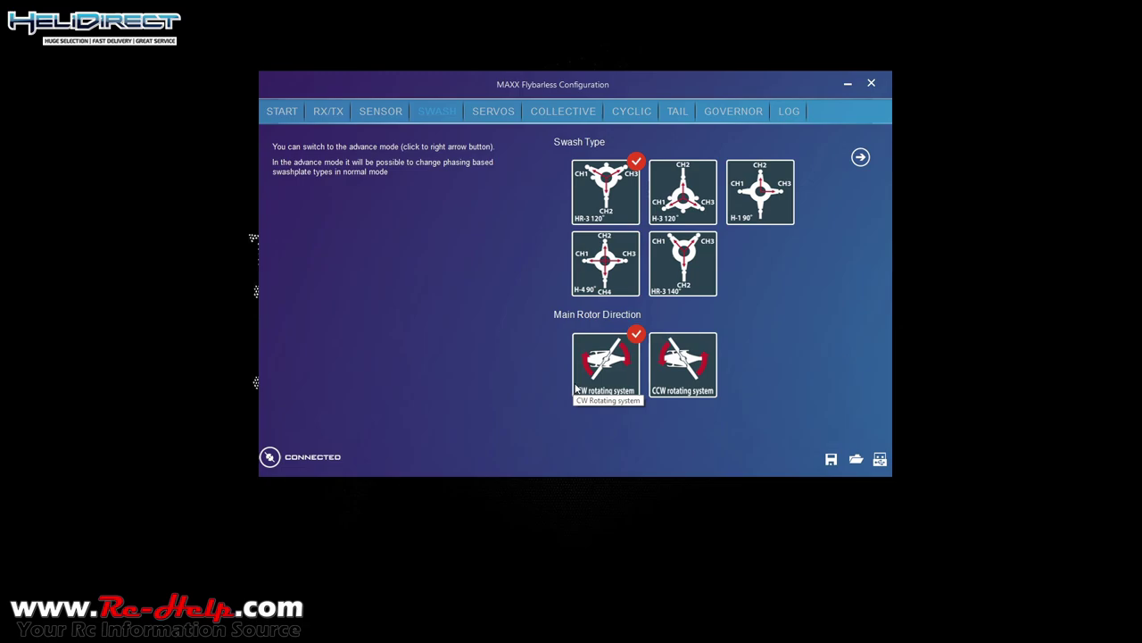
# In the servo settings, lower the CH1 servo trim to 21 and raise it back to 22
pyautogui.click(486, 121)
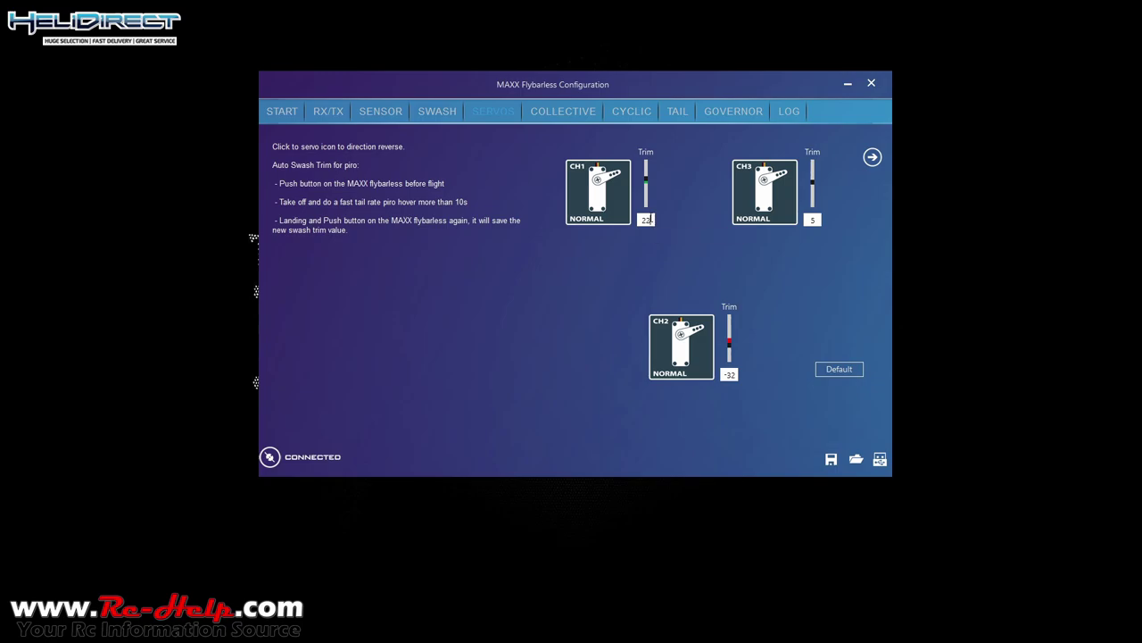
pyautogui.scroll(-1, 652, 217)
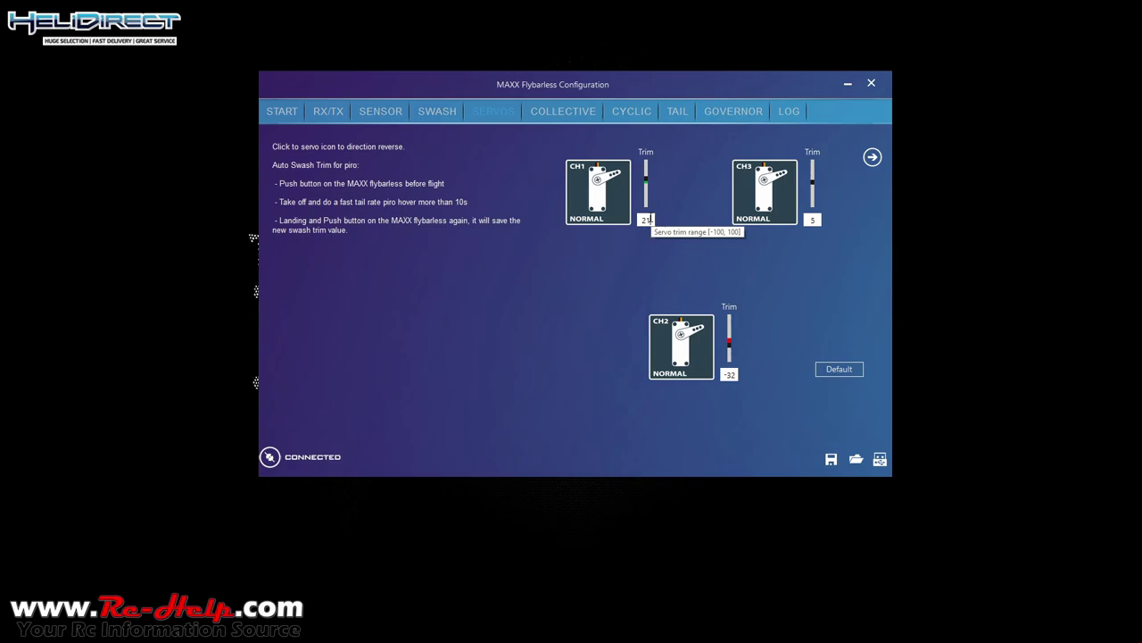
pyautogui.scroll(1, 651, 219)
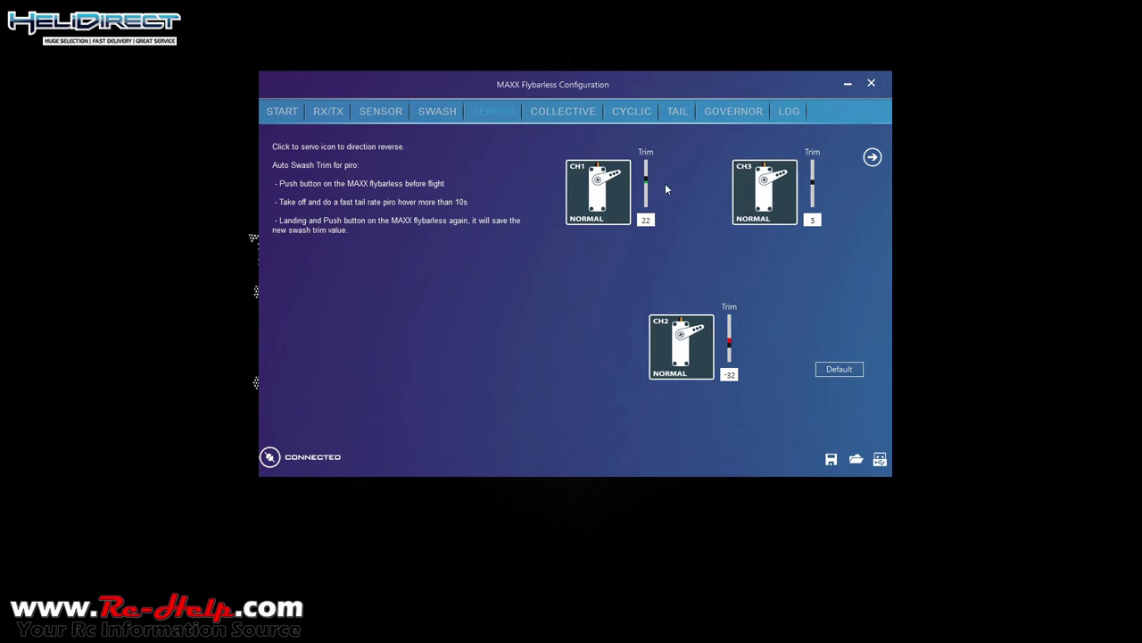
# Adjust the CH1 servo trim to 25 with its trim slider
pyautogui.moveTo(647, 182)
pyautogui.mouseDown()
pyautogui.moveTo(647, 207)
pyautogui.moveTo(649, 165)
pyautogui.moveTo(648, 191)
pyautogui.moveTo(638, 177)
pyautogui.moveTo(649, 194)
pyautogui.moveTo(664, 159)
pyautogui.moveTo(649, 179)
pyautogui.mouseUp()
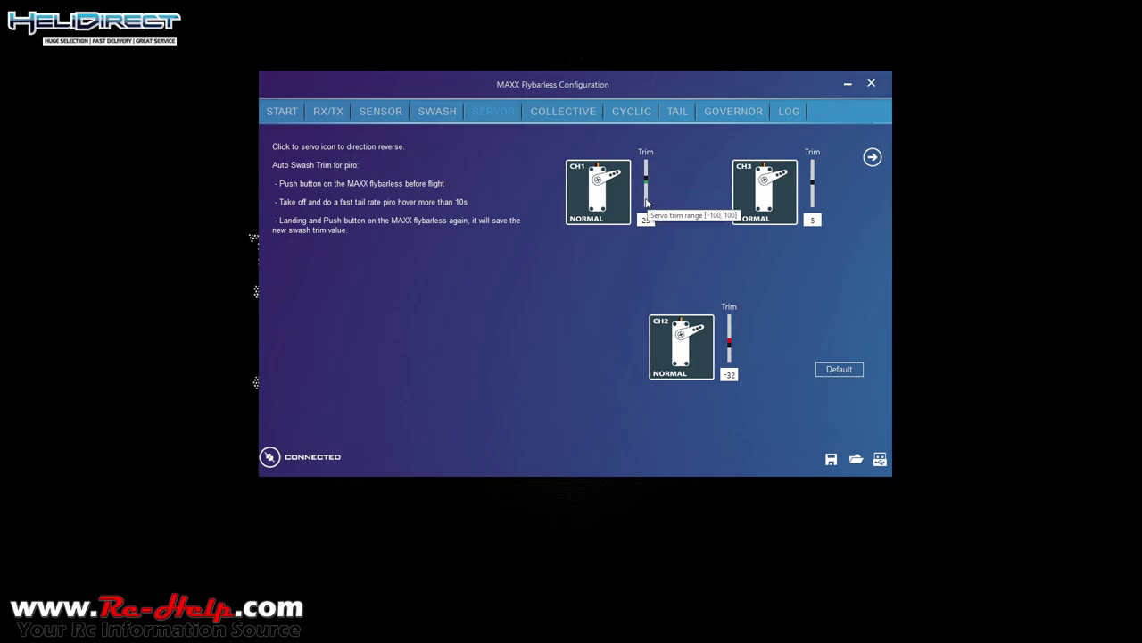
pyautogui.scroll(2, 647, 204)
pyautogui.scroll(-4, 646, 203)
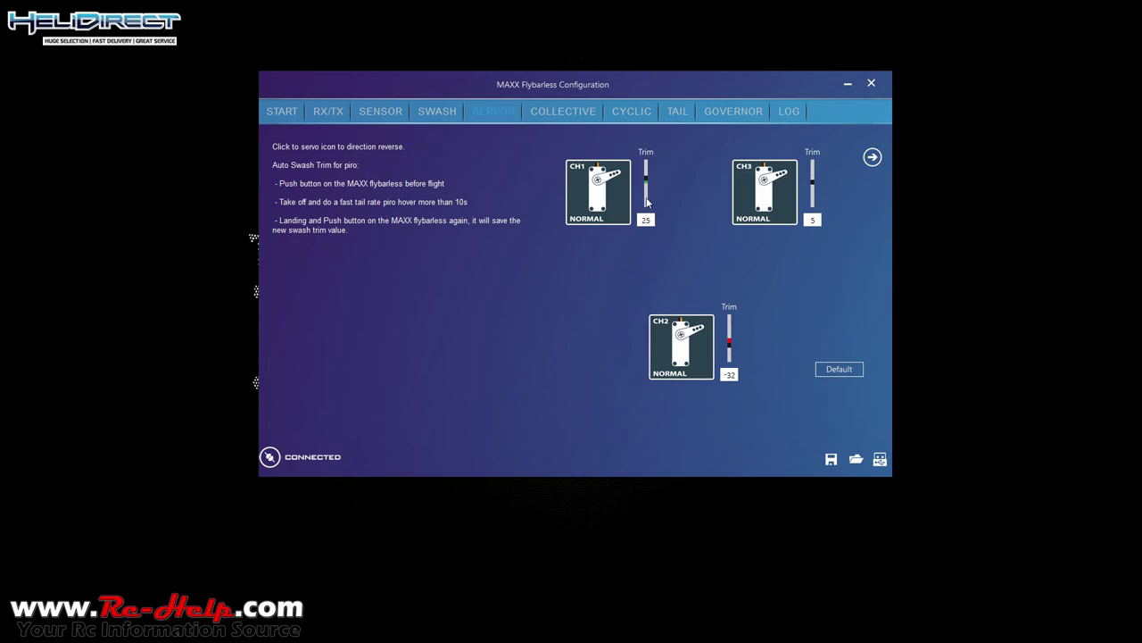
pyautogui.scroll(1, 646, 203)
pyautogui.click(645, 219)
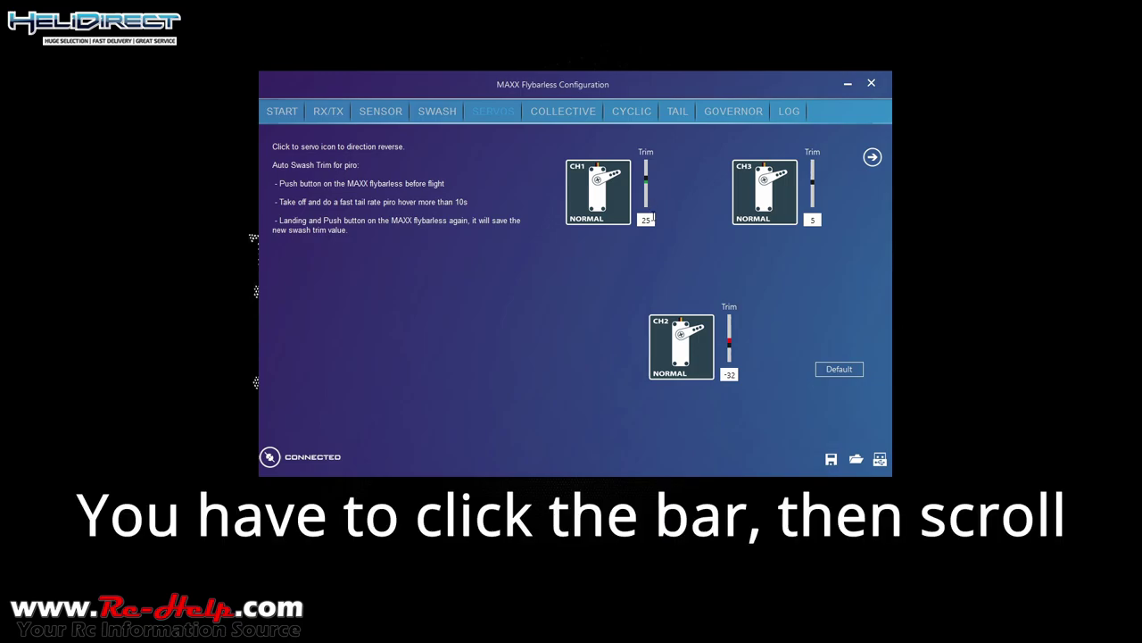
# Lower the CH1 servo trim to 17 and bring it back up to 22
pyautogui.click(646, 196)
pyautogui.scroll(-7, 646, 196)
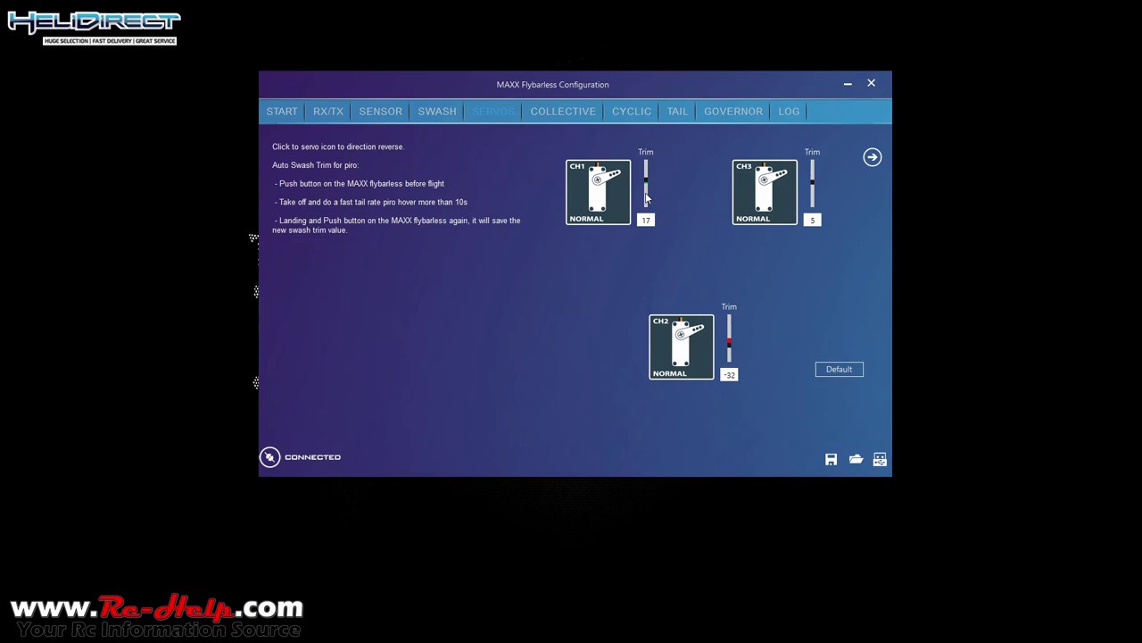
pyautogui.scroll(4, 647, 198)
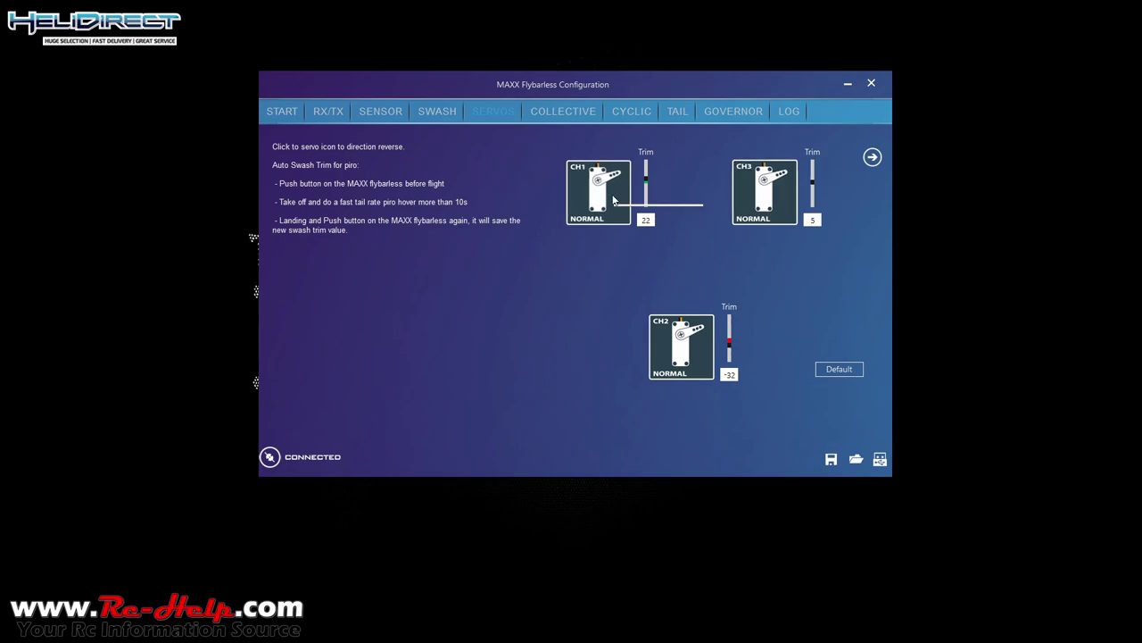
# Switch the CH1 swash servo to the reversed direction and back to normal, accepting each direction change
pyautogui.click(612, 199)
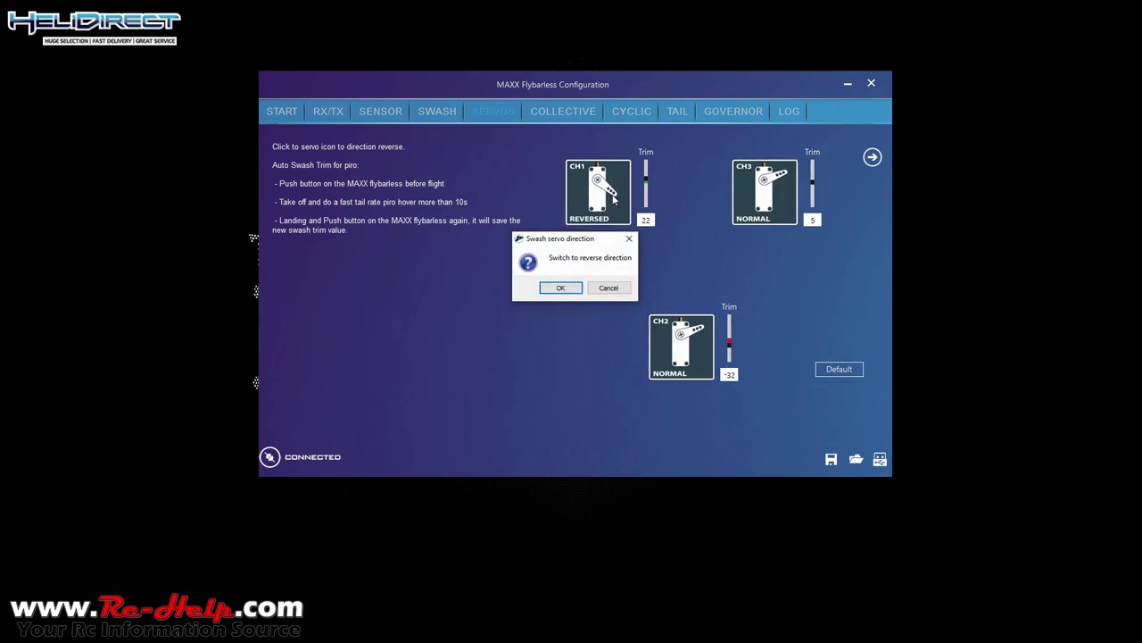
pyautogui.click(563, 289)
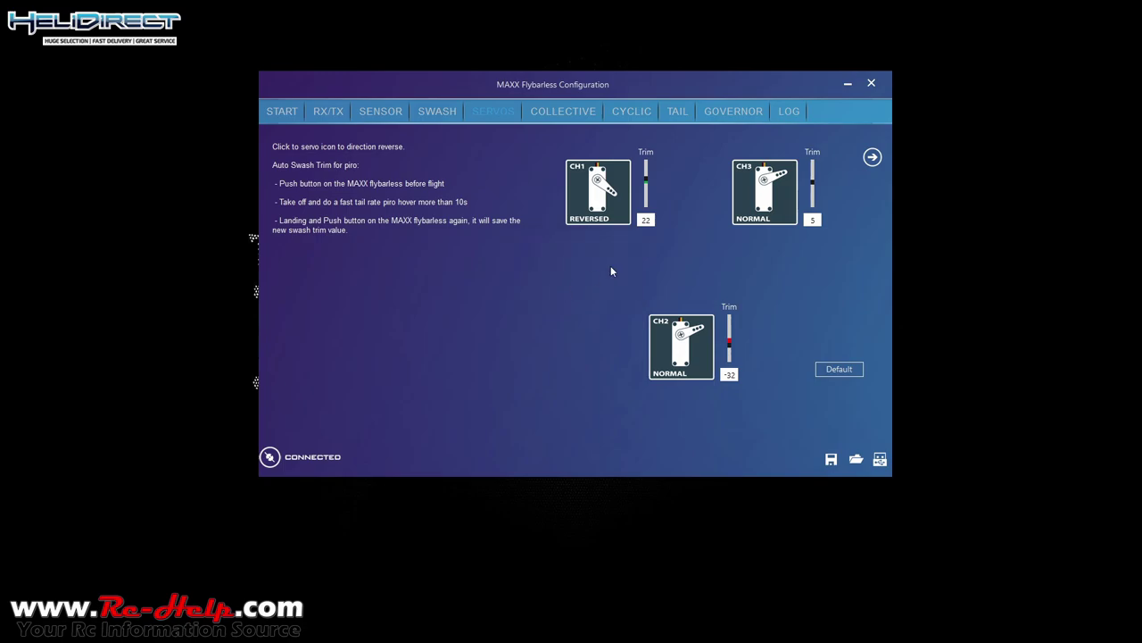
pyautogui.click(612, 207)
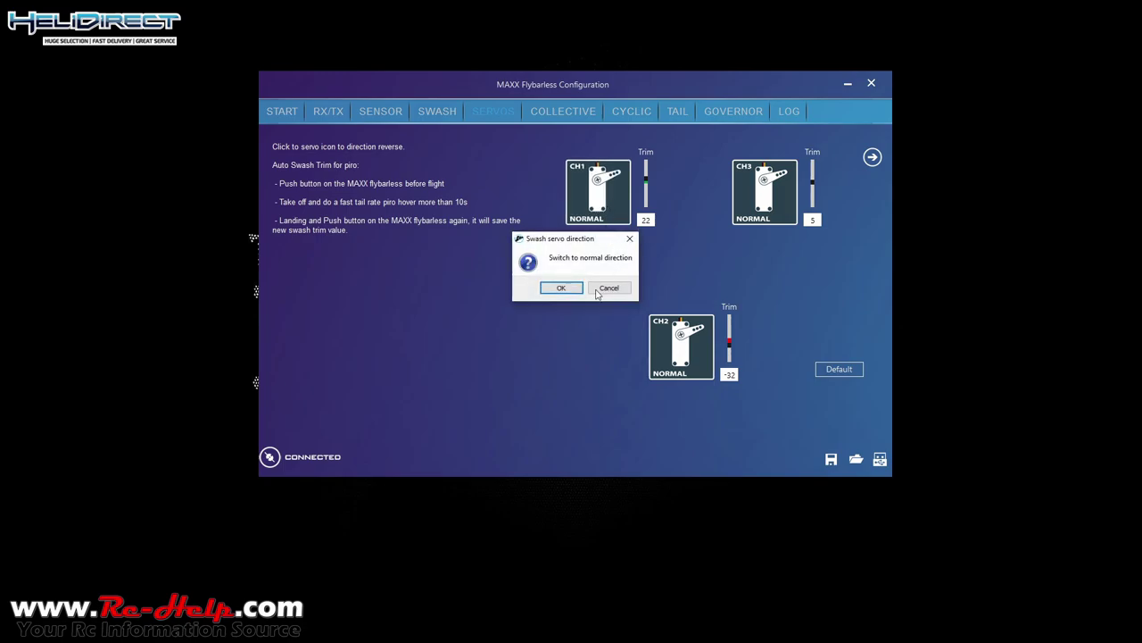
pyautogui.click(563, 288)
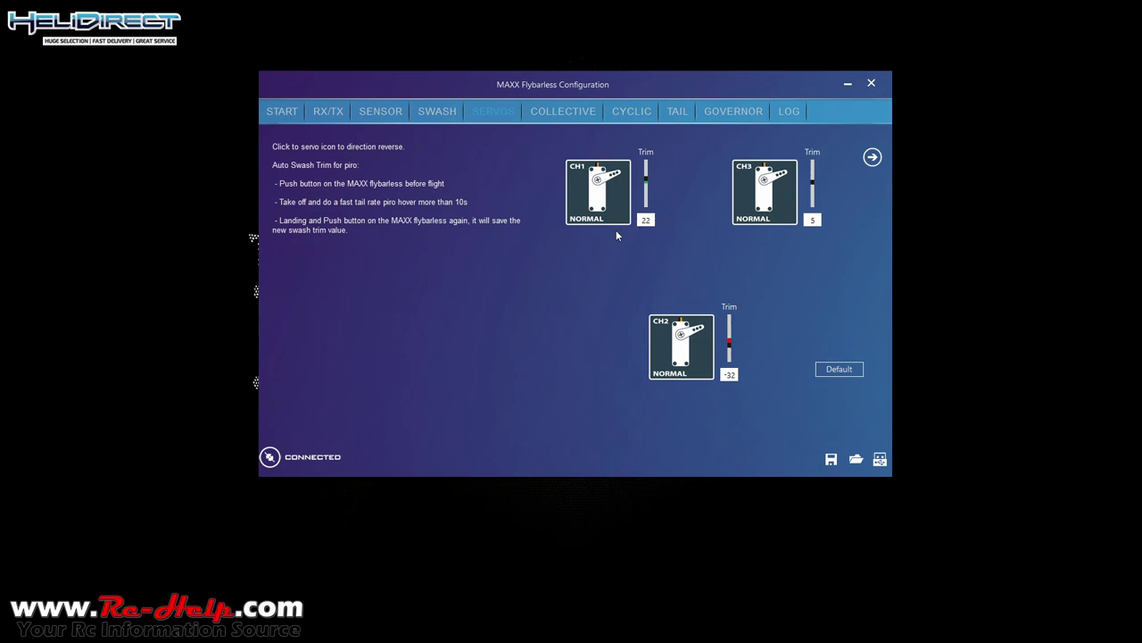
pyautogui.click(608, 190)
pyautogui.click(608, 190)
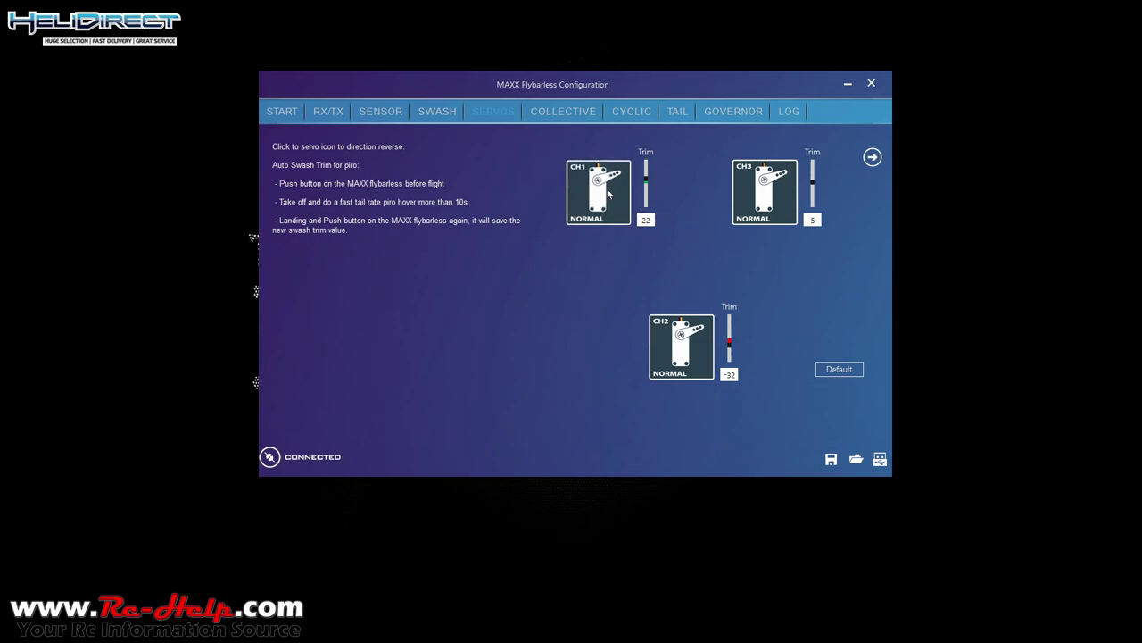
# On the second page of servo settings, keep Digital Servos as the servos type and cycle the swash trim modes back to Cyclic
pyautogui.click(774, 182)
pyautogui.click(774, 183)
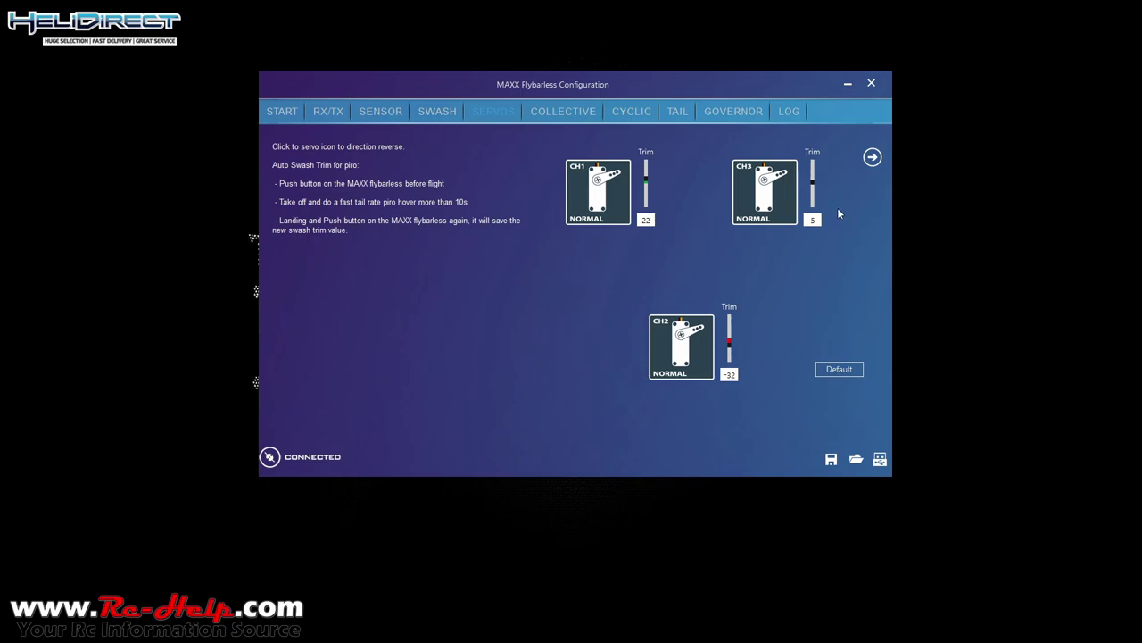
pyautogui.click(873, 158)
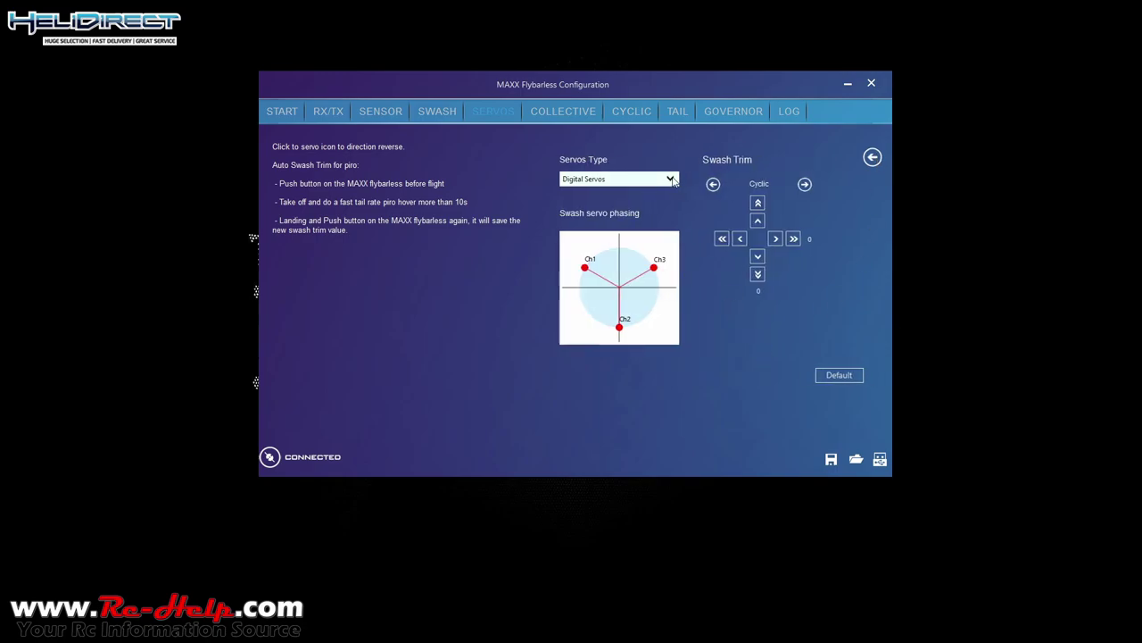
pyautogui.click(642, 181)
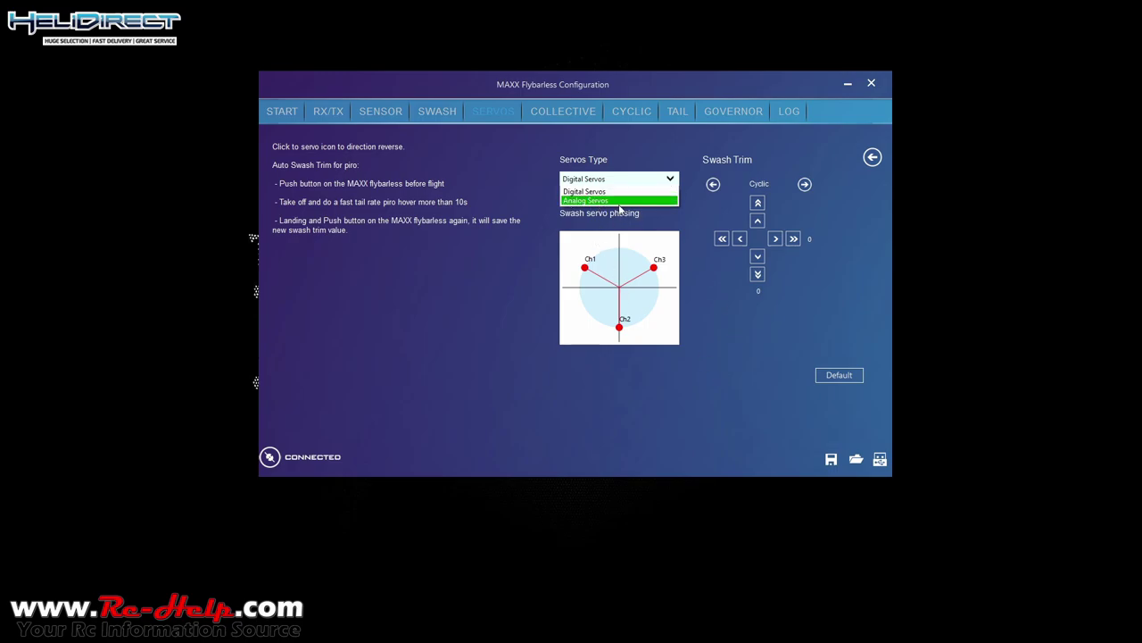
pyautogui.click(641, 191)
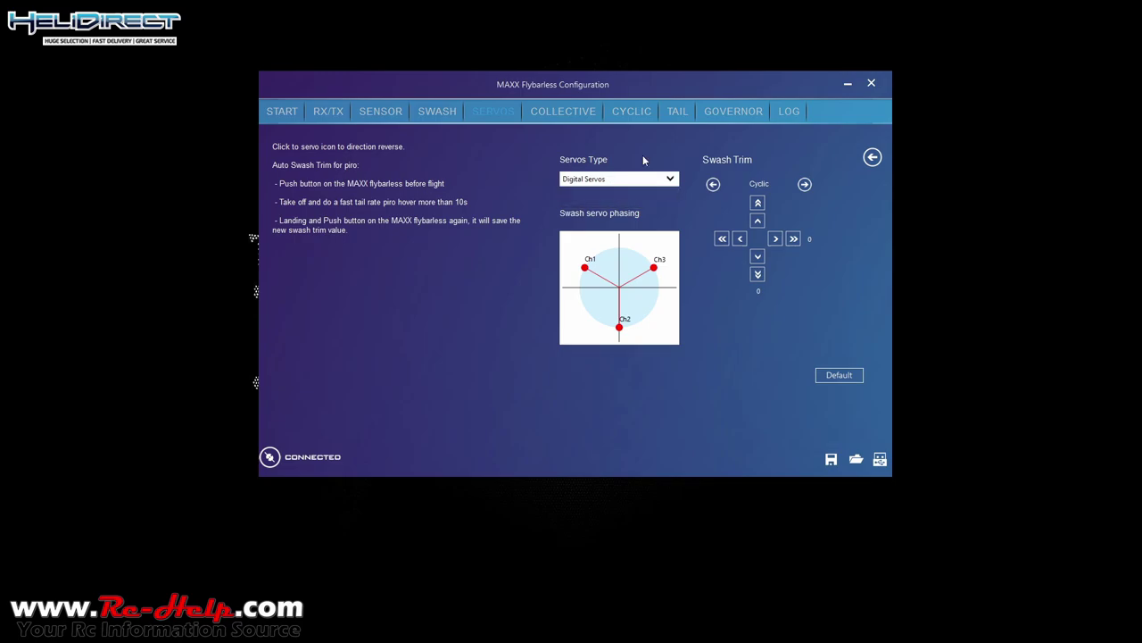
pyautogui.click(806, 185)
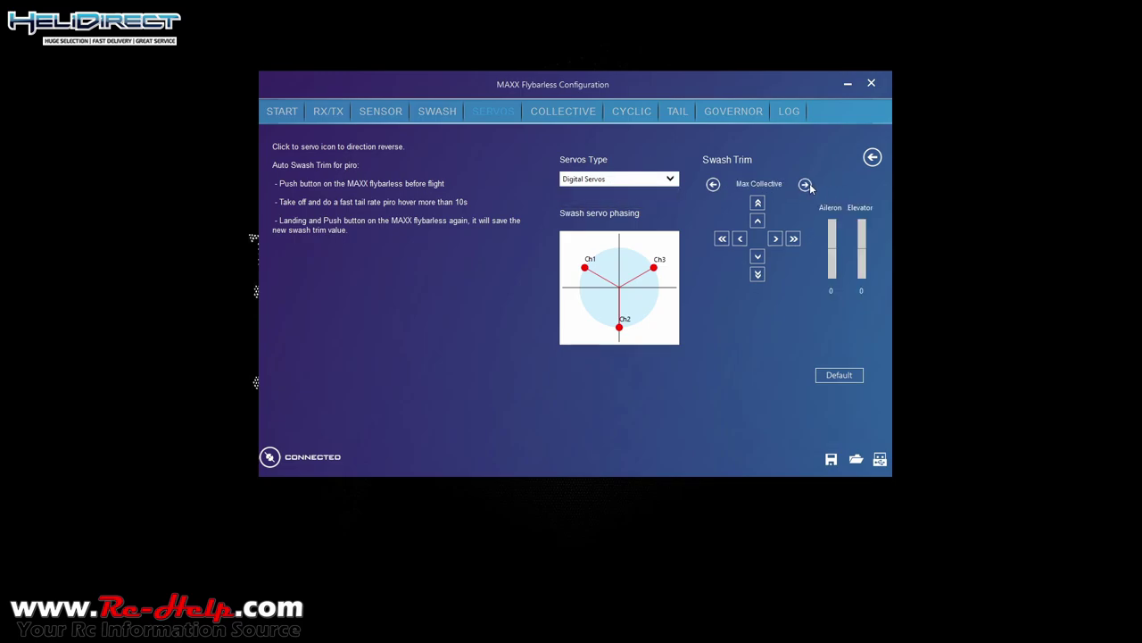
pyautogui.click(805, 184)
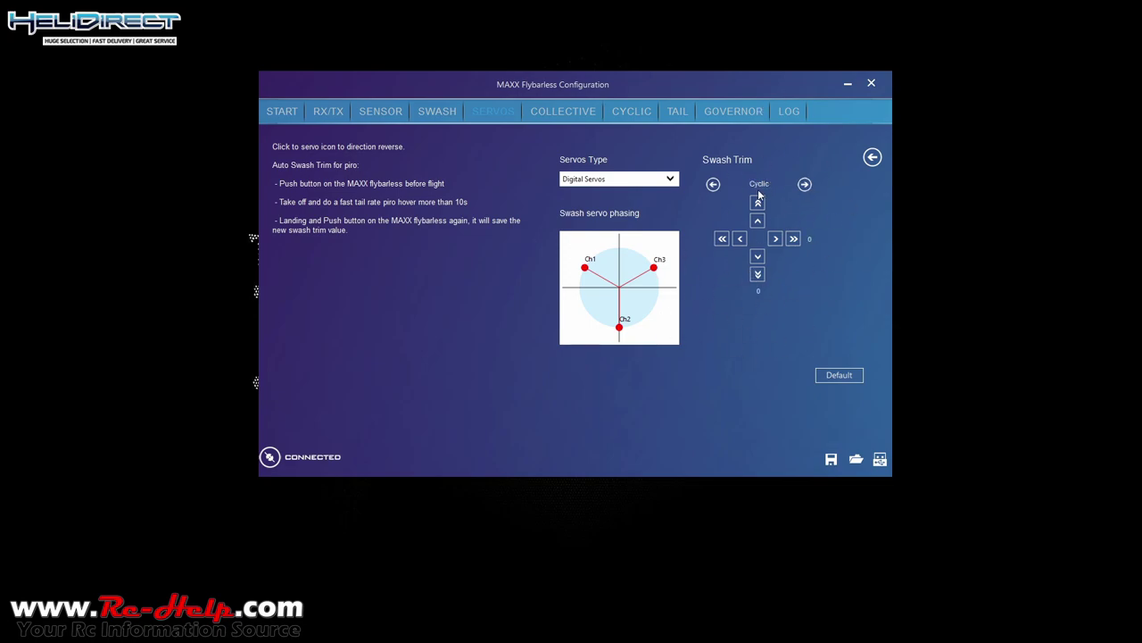
# In the collective settings, try lowering and raising the negative collective travel, bringing it back to 54
pyautogui.click(554, 110)
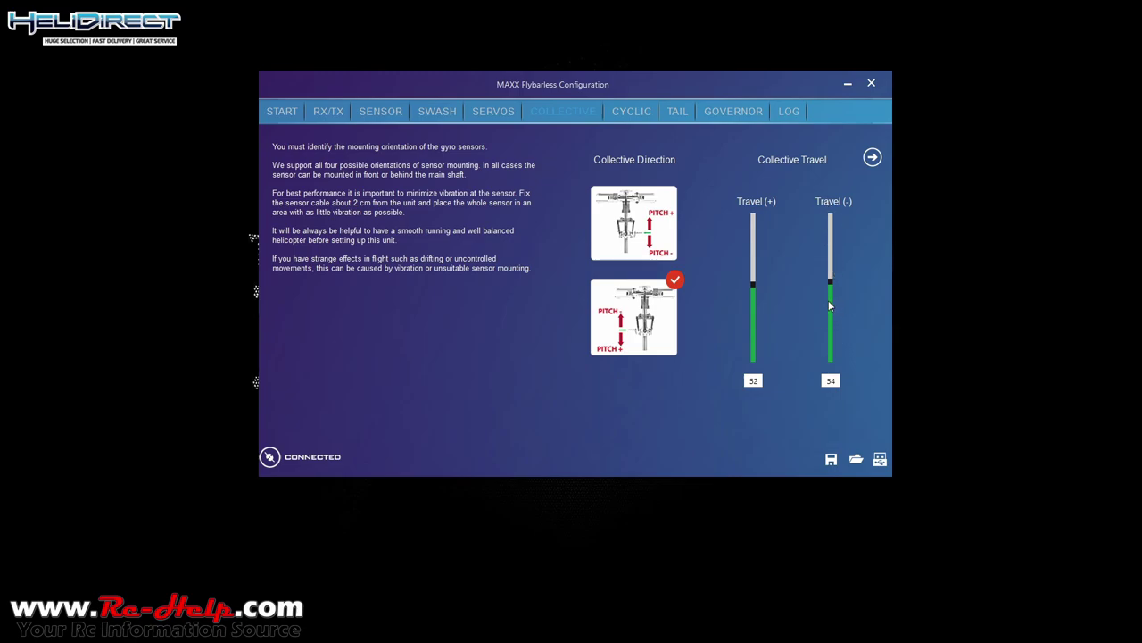
pyautogui.scroll(-6, 833, 306)
pyautogui.scroll(7, 833, 306)
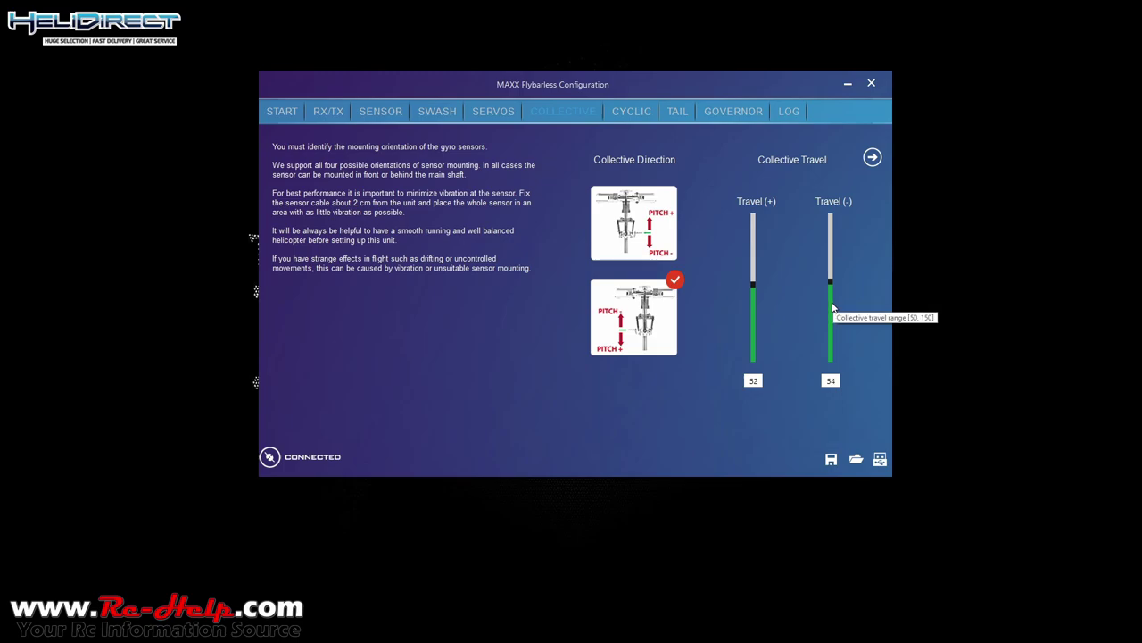
pyautogui.scroll(-4, 835, 380)
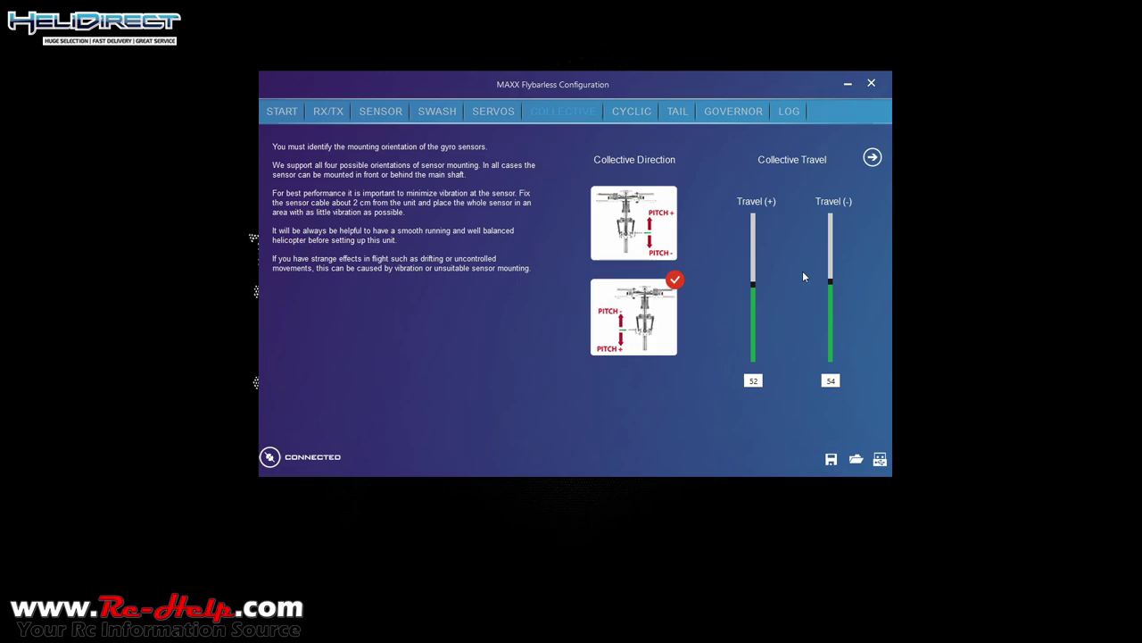
# Look at the collective trim and pitch pump settings and return to the collective direction and travel page
pyautogui.click(872, 159)
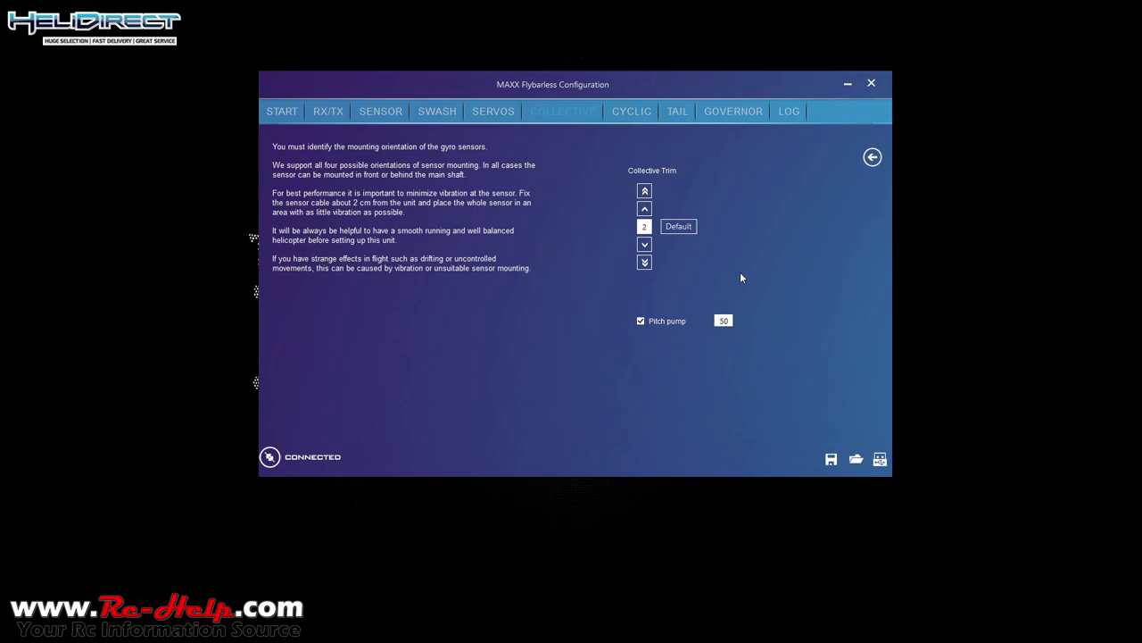
pyautogui.click(872, 157)
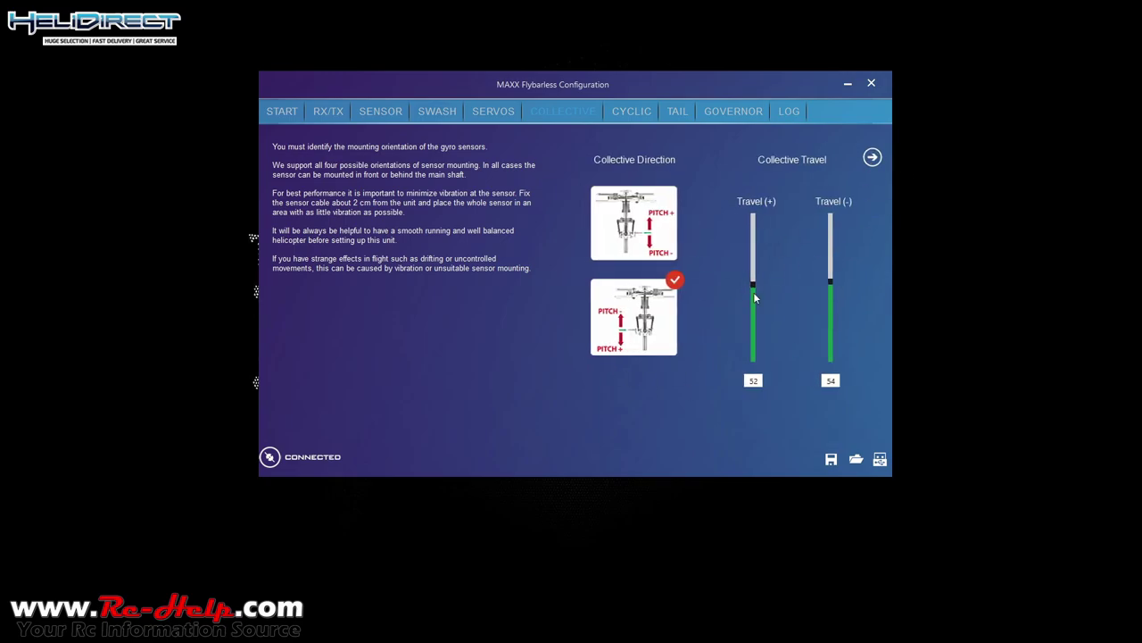
# Compare the cyclic limit, agility, gain, roll rate and flip rate with the flying style chosen in the start settings
pyautogui.click(631, 113)
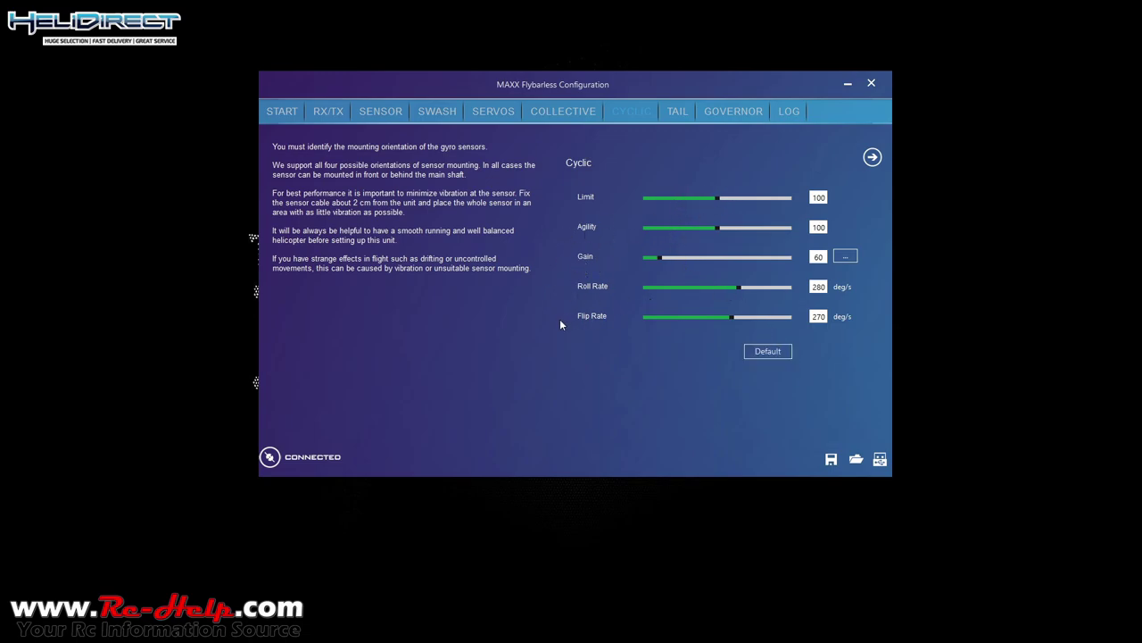
pyautogui.click(288, 114)
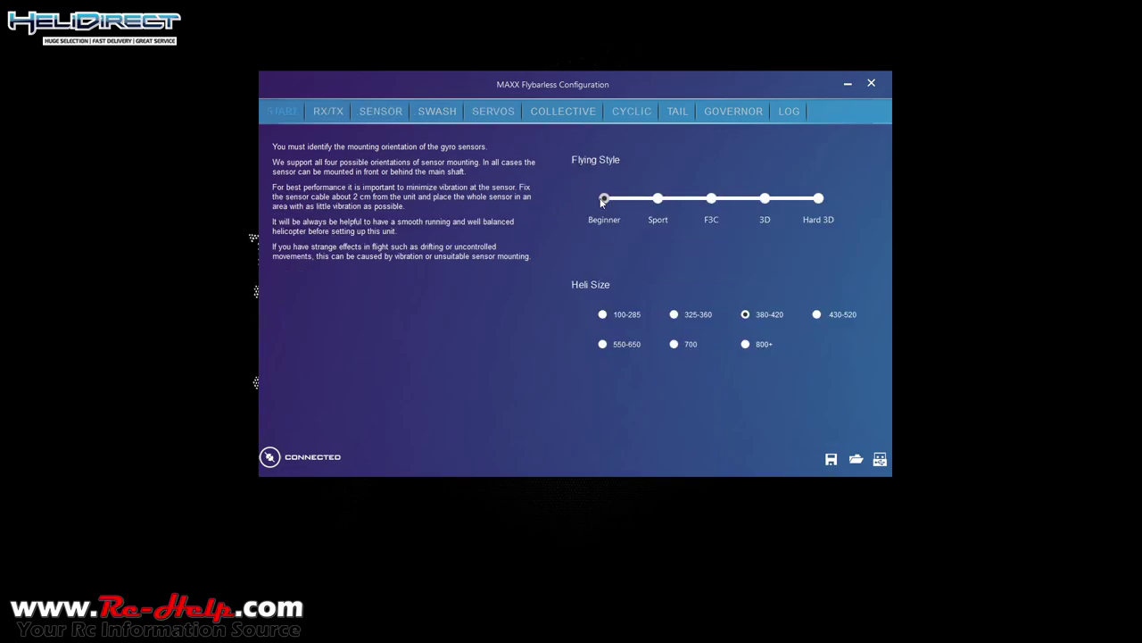
pyautogui.click(626, 112)
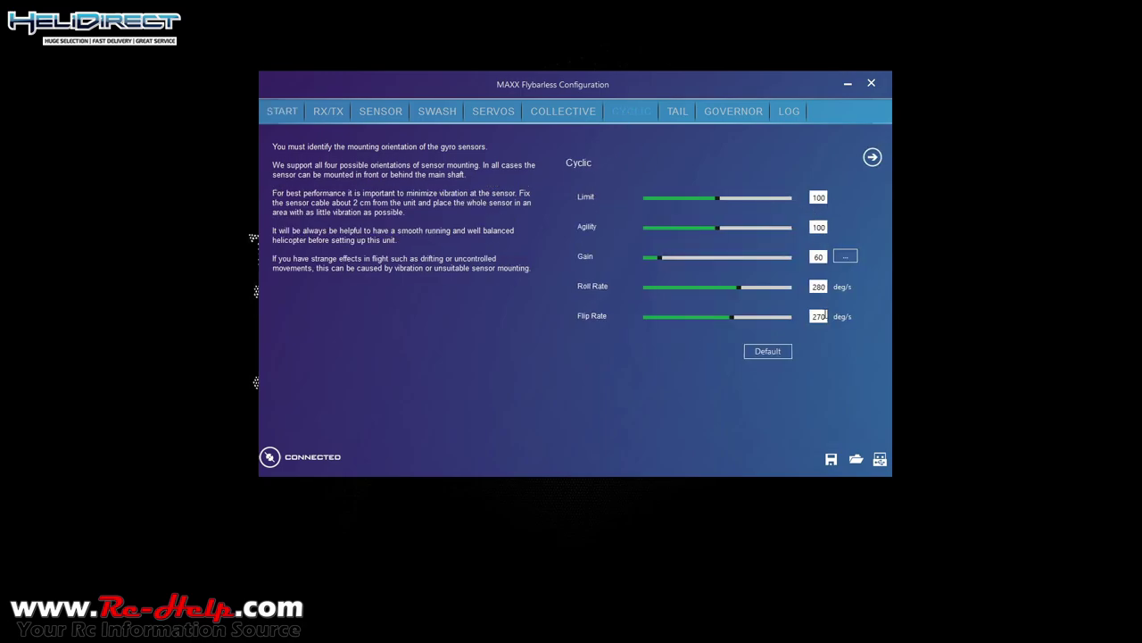
pyautogui.click(298, 107)
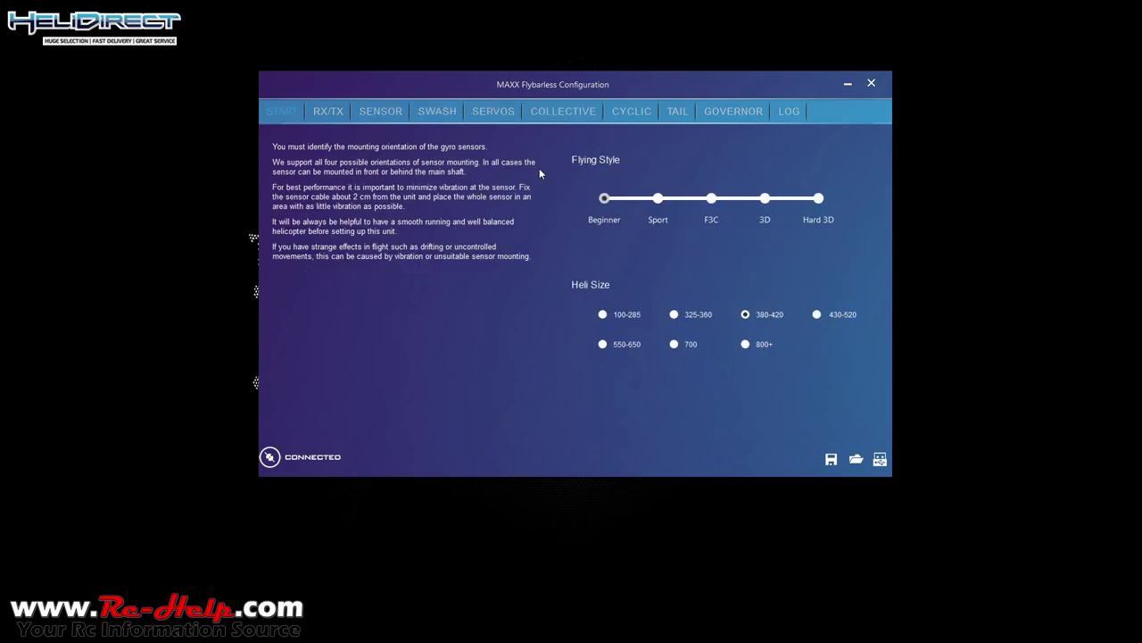
# Try the Hard 3D flying style, check the cyclic settings and switch the flying style back to Beginner
pyautogui.click(819, 198)
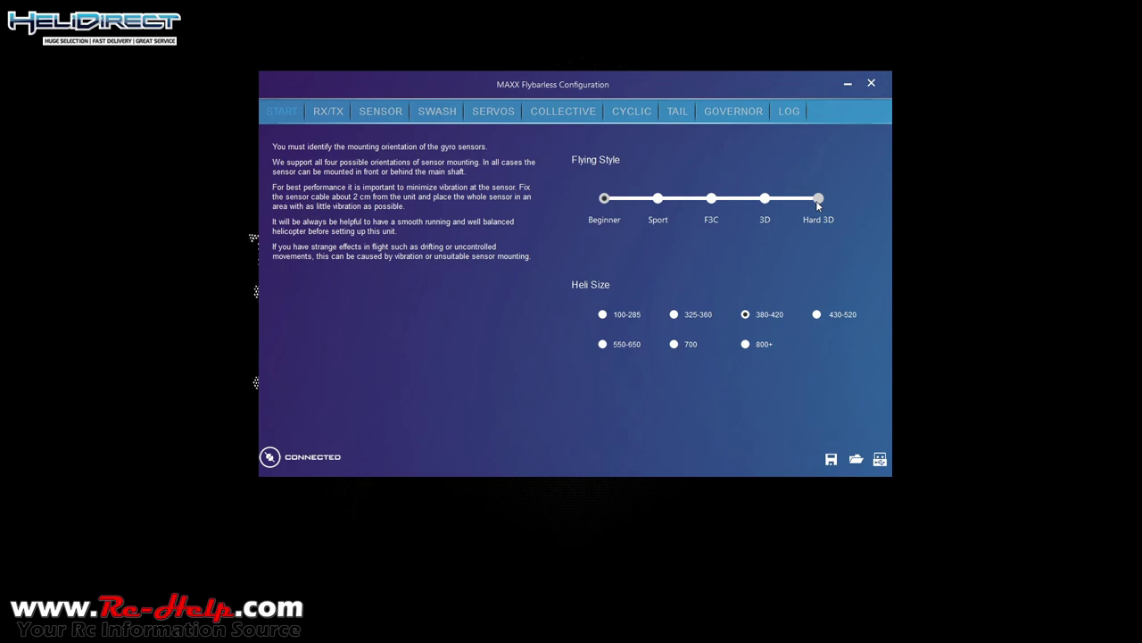
pyautogui.click(633, 112)
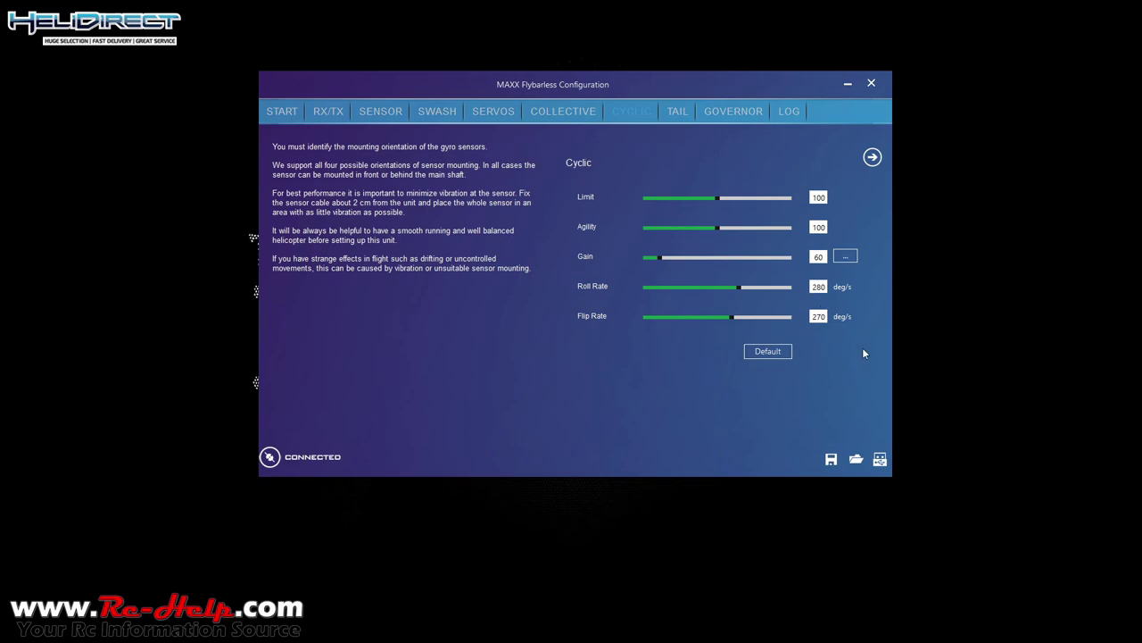
pyautogui.click(281, 111)
pyautogui.click(605, 198)
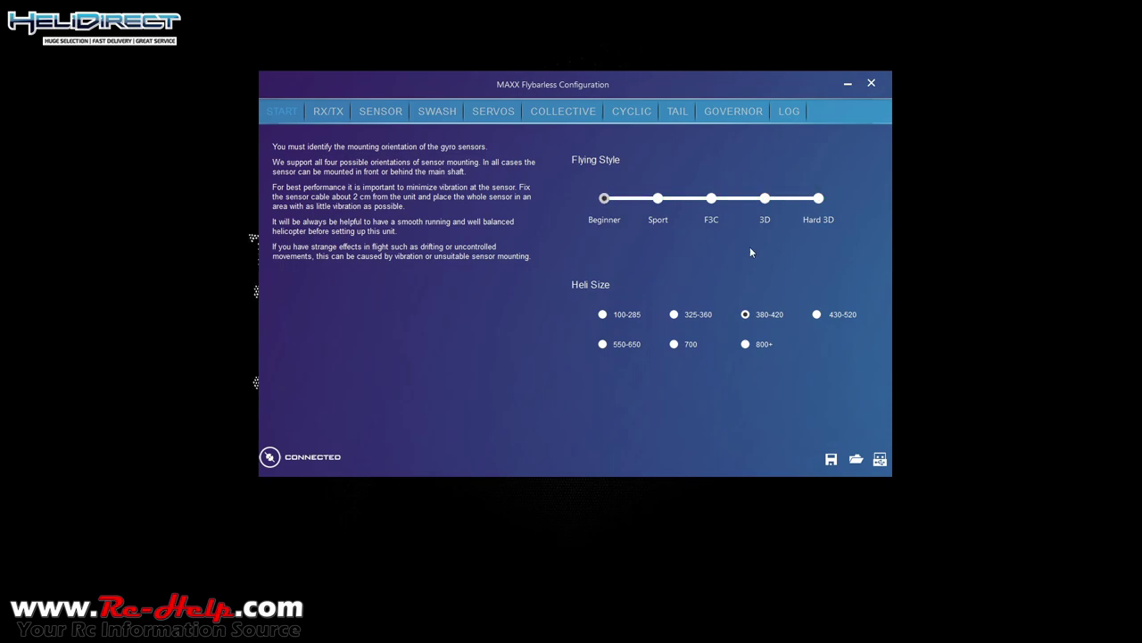
# In the cyclic settings, lower the Limit with its slider and raise it again
pyautogui.click(636, 110)
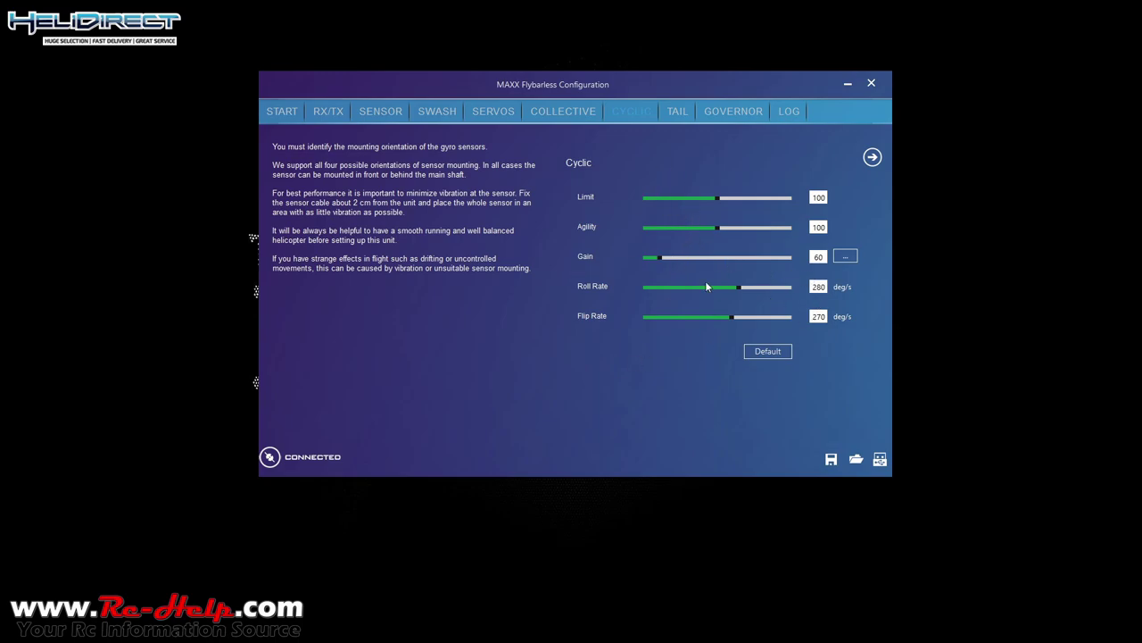
pyautogui.moveTo(671, 288)
pyautogui.moveTo(719, 201); pyautogui.dragTo(683, 202)
pyautogui.moveTo(683, 200); pyautogui.dragTo(716, 200)
# Examine the cyclic P, I and D gain values and the main rotor settings on the following cyclic page
pyautogui.moveTo(812, 197)
pyautogui.click(845, 257)
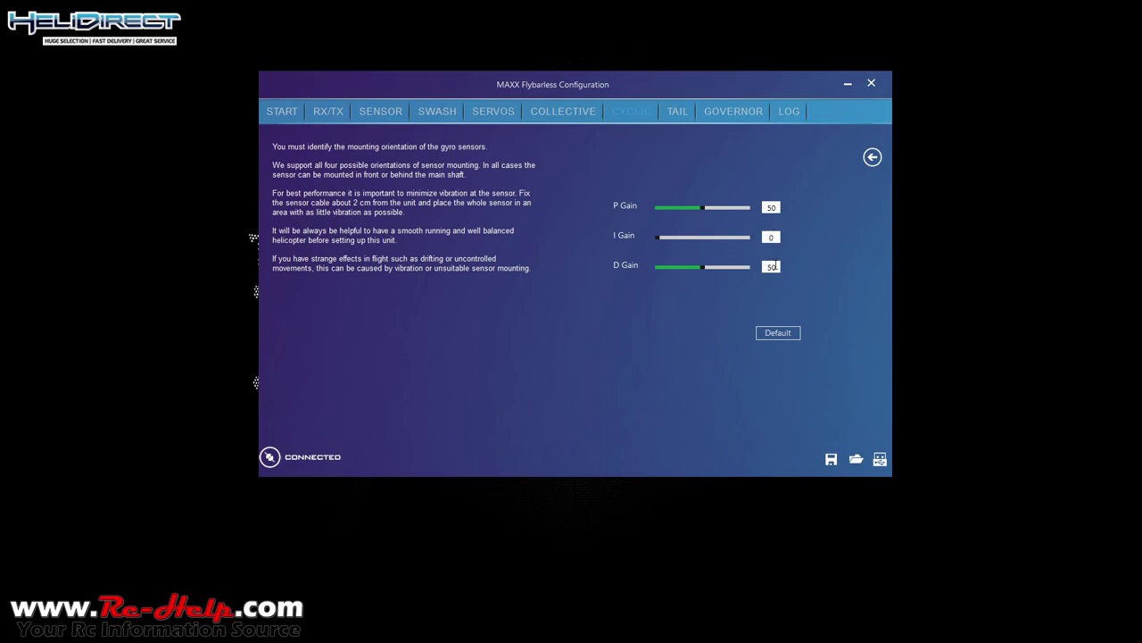
pyautogui.click(872, 158)
pyautogui.click(872, 158)
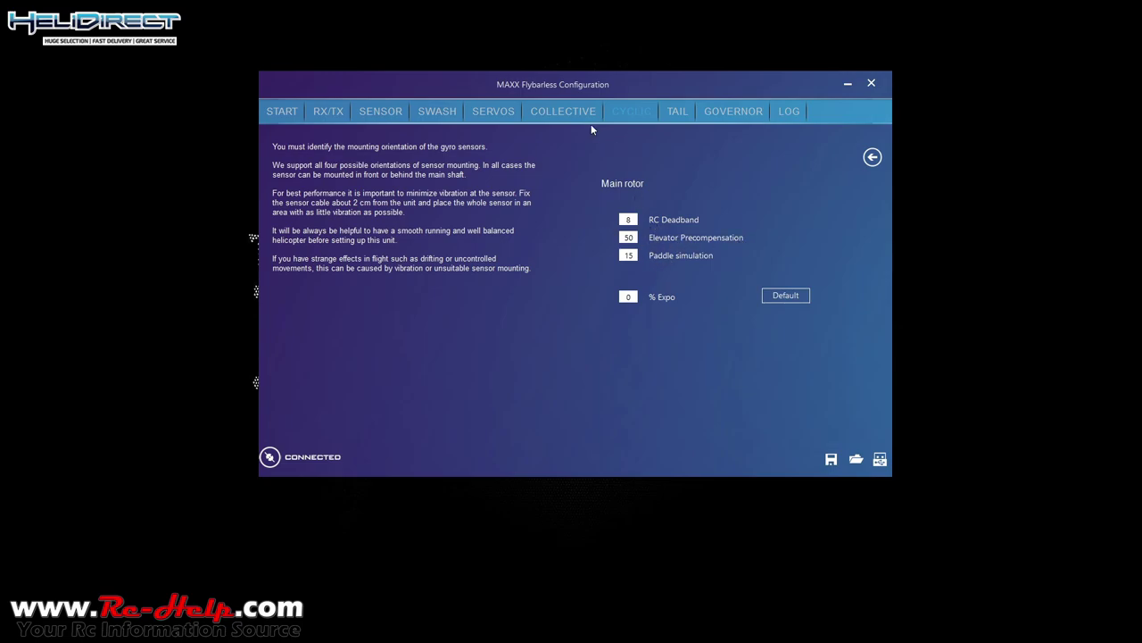
# Compare the collective trim and pitch pump settings with the cyclic main rotor settings for elevator precompensation and paddle simulation
pyautogui.click(550, 109)
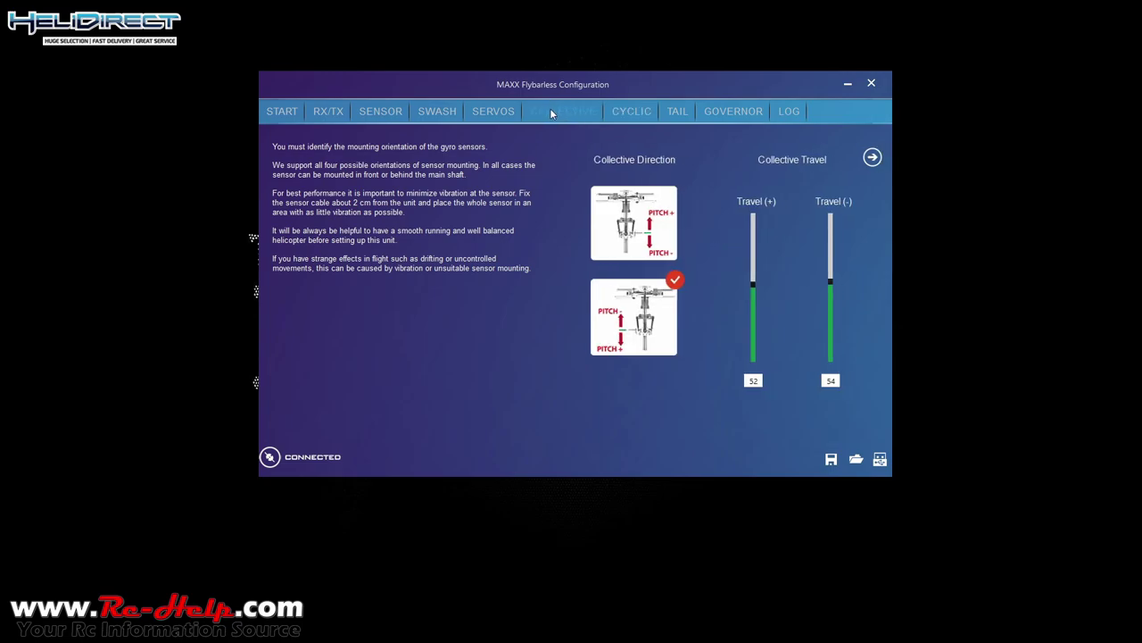
pyautogui.click(872, 157)
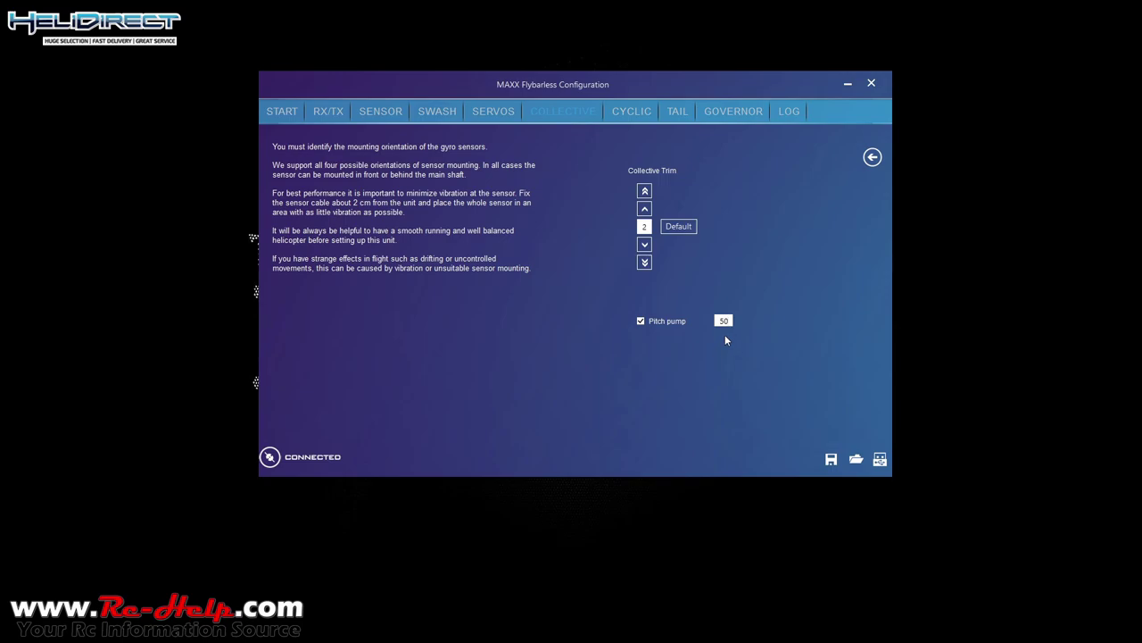
pyautogui.press('Up')
pyautogui.click(629, 112)
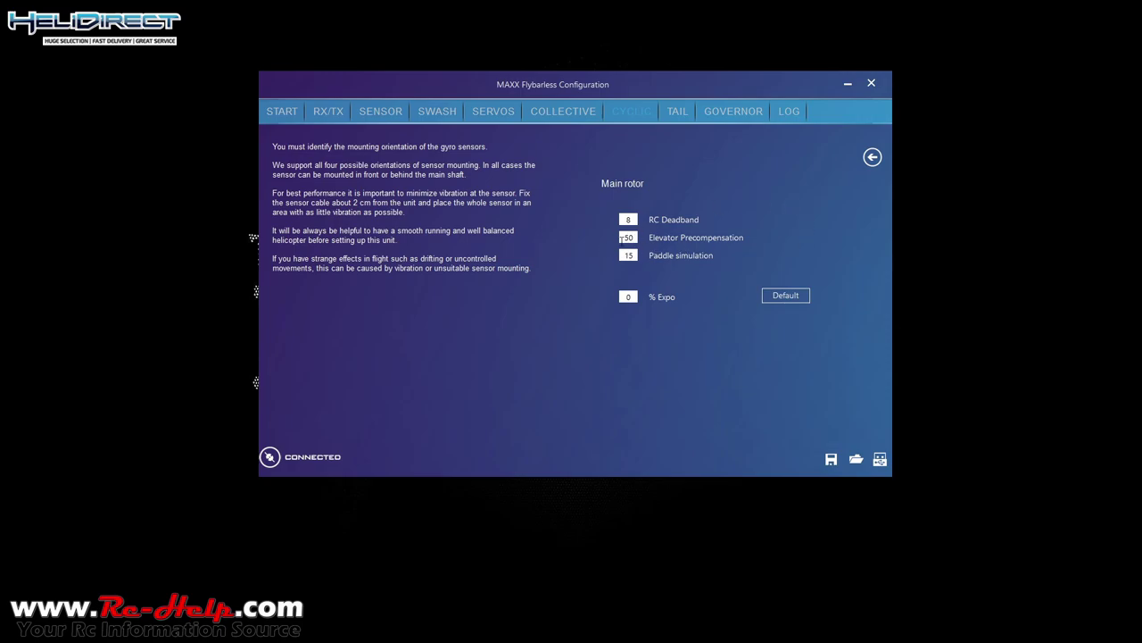
pyautogui.click(554, 114)
# Open the tail settings with the tail servo type, trim and travel
pyautogui.click(678, 114)
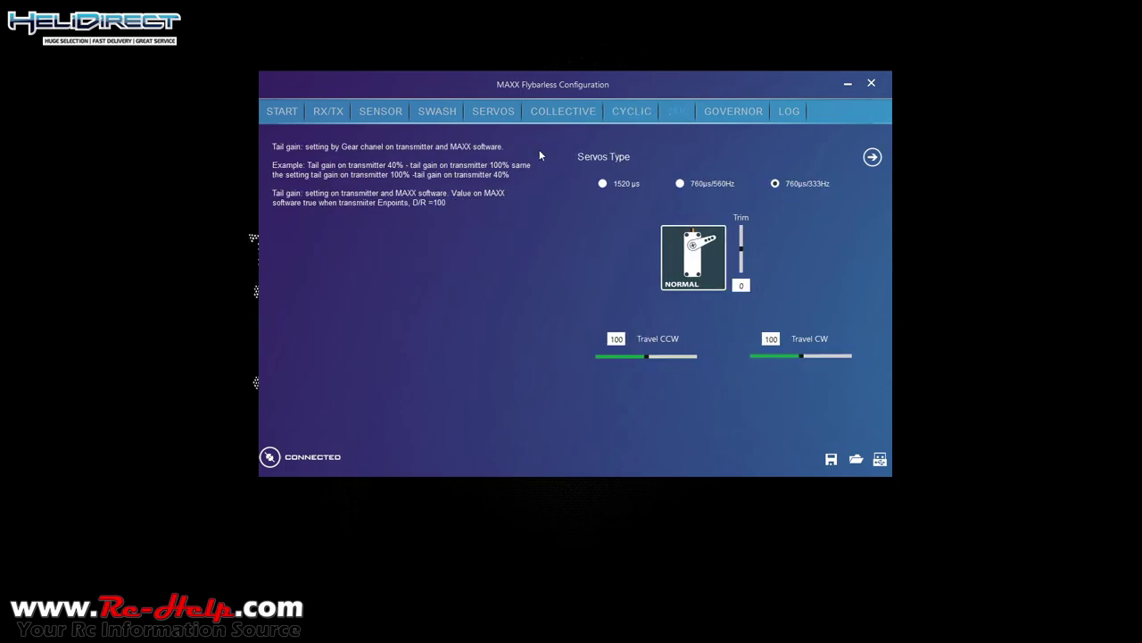